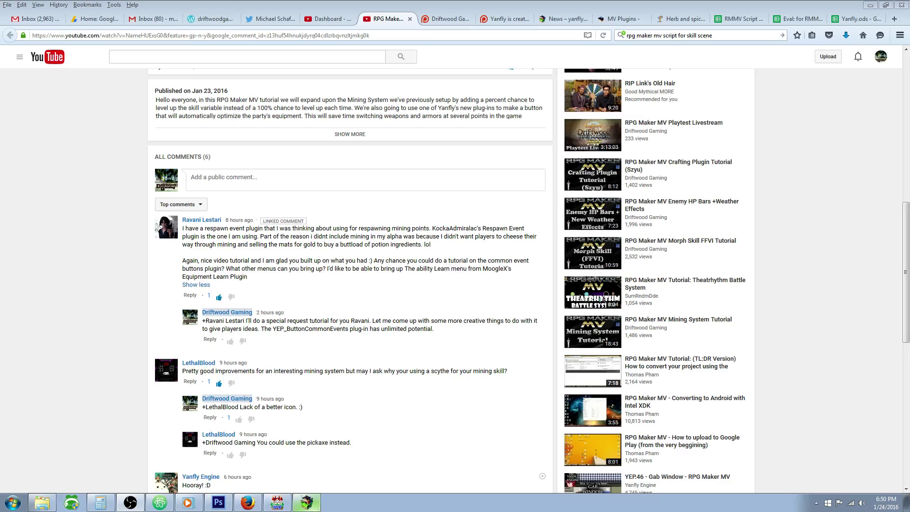
Switch from Firefox to the running Legend of Driftwood playtest window
{"action": "left_click", "coordinate": [307, 502]}
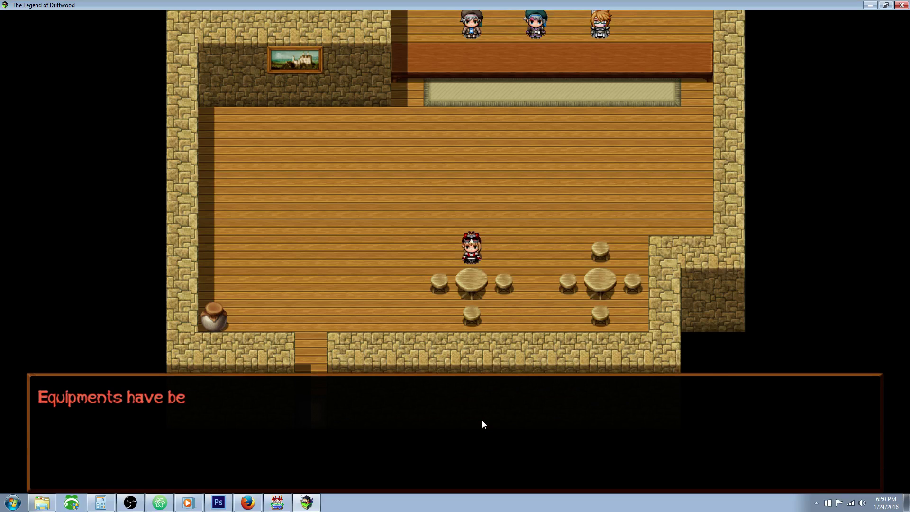
Auto-optimize the party's equipment and browse the inventory's Weapons and Armor categories
{"action": "key", "text": "Return"}
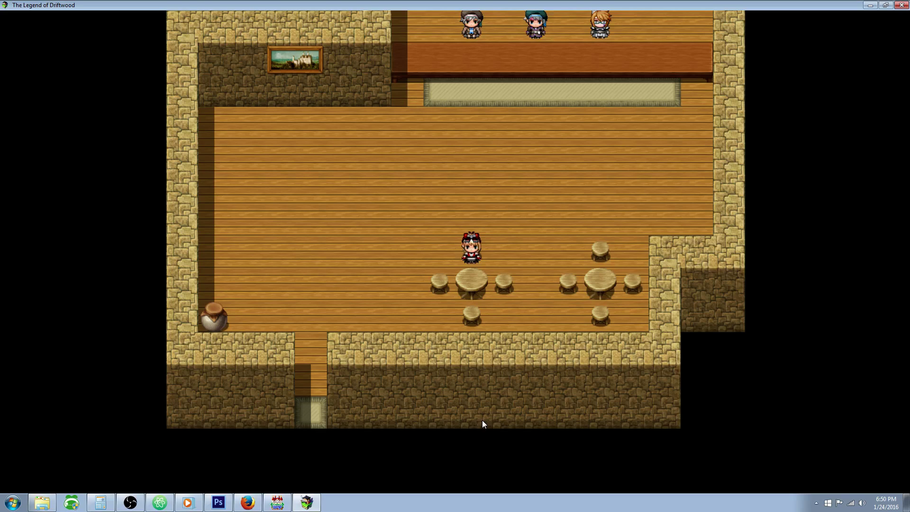
{"action": "key", "text": "Escape"}
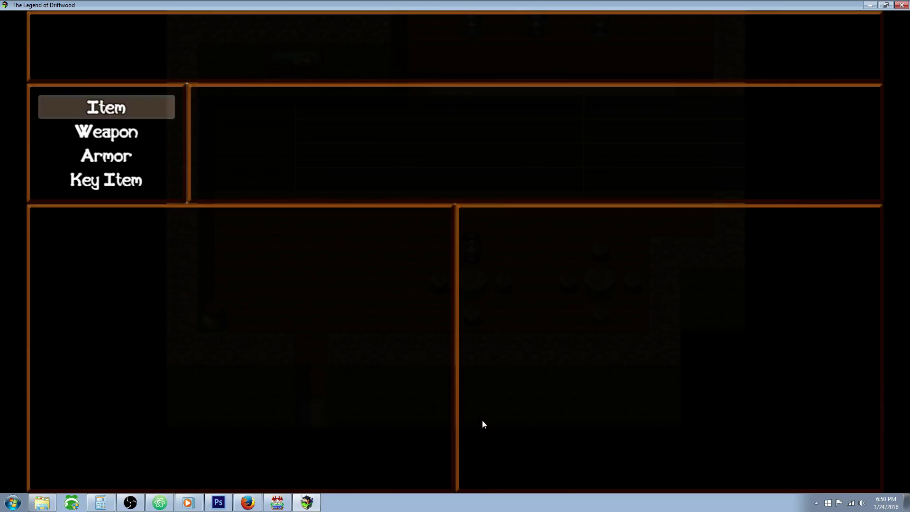
{"action": "key", "text": "Return"}
{"action": "key", "text": "Escape"}
{"action": "key", "text": "Down"}
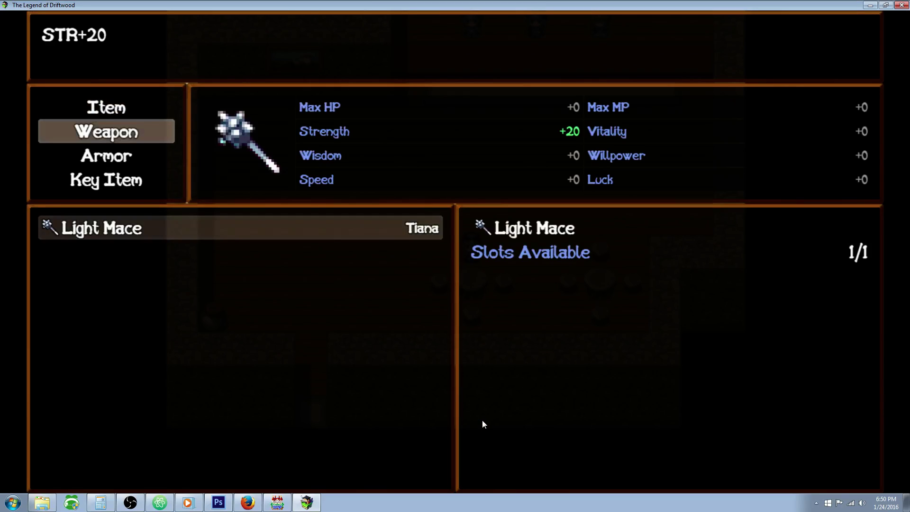
{"action": "key", "text": "Down"}
{"action": "key", "text": "Escape"}
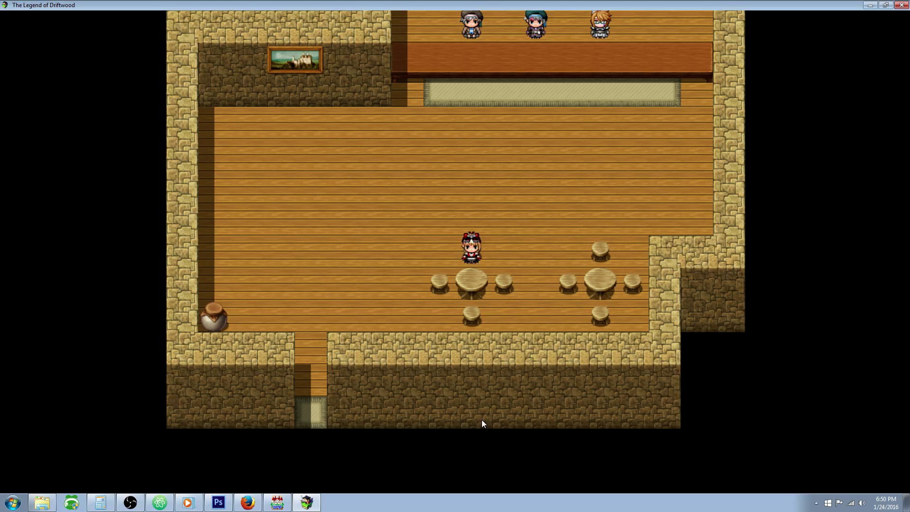
Equip Lifestream into the heroine's first skill slot and close the skill menu
{"action": "key", "text": "Escape"}
{"action": "key", "text": "Down"}
{"action": "key", "text": "Down"}
{"action": "key", "text": "Down"}
{"action": "key", "text": "Return"}
{"action": "key", "text": "Down"}
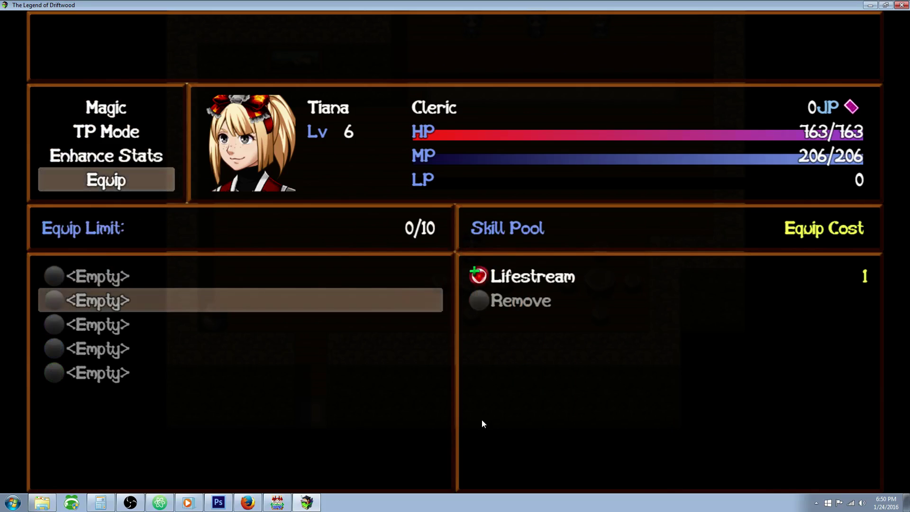
{"action": "key", "text": "Return"}
{"action": "key", "text": "Escape"}
{"action": "key", "text": "Up"}
{"action": "key", "text": "Return"}
{"action": "key", "text": "Return"}
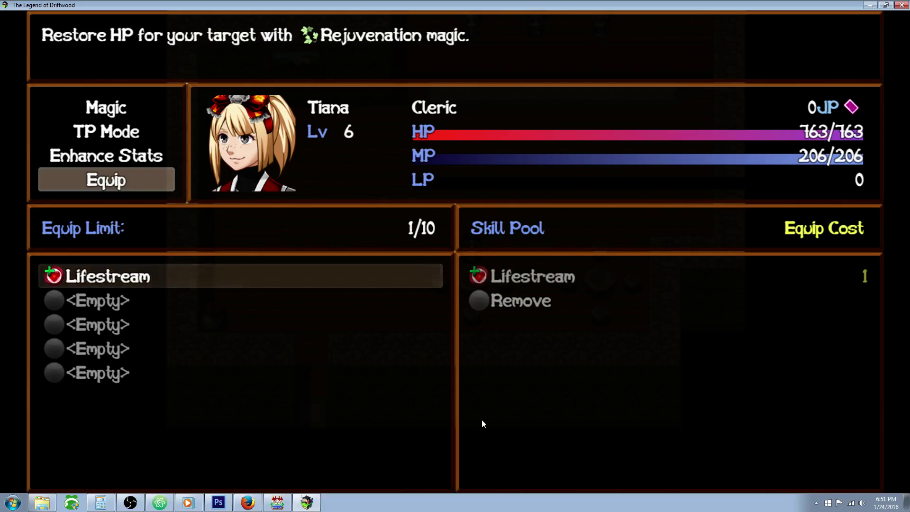
{"action": "key", "text": "Down"}
{"action": "key", "text": "Return"}
{"action": "key", "text": "Escape"}
{"action": "key", "text": "Down"}
{"action": "key", "text": "Up"}
{"action": "key", "text": "Up"}
{"action": "key", "text": "Escape"}
{"action": "key", "text": "Escape"}
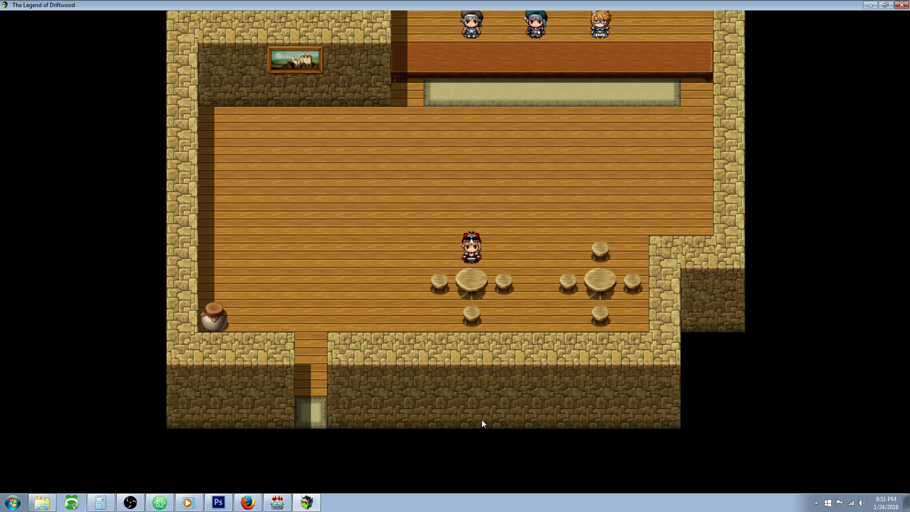
Check the equipment and status screens, then load save File 7
{"action": "key", "text": "Escape"}
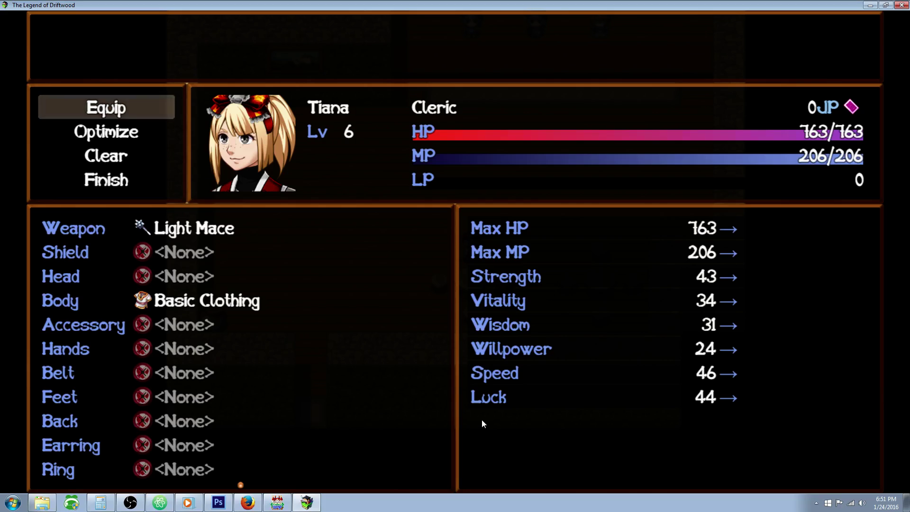
{"action": "key", "text": "Escape"}
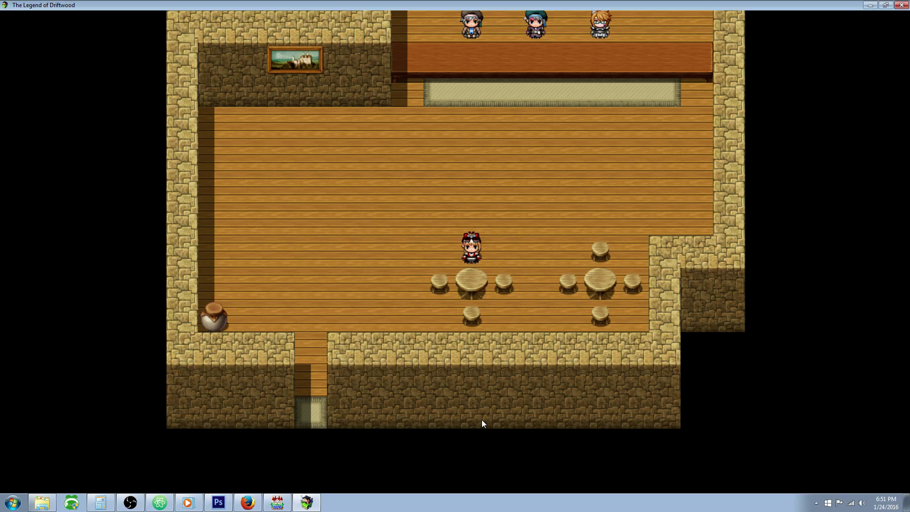
{"action": "key", "text": "Escape"}
{"action": "key", "text": "Down"}
{"action": "key", "text": "Down"}
{"action": "key", "text": "Down"}
{"action": "key", "text": "Down"}
{"action": "key", "text": "Down"}
{"action": "key", "text": "Down"}
{"action": "key", "text": "Escape"}
{"action": "key", "text": "Escape"}
{"action": "key", "text": "Up"}
{"action": "key", "text": "Up"}
{"action": "key", "text": "Escape"}
{"action": "key", "text": "Escape"}
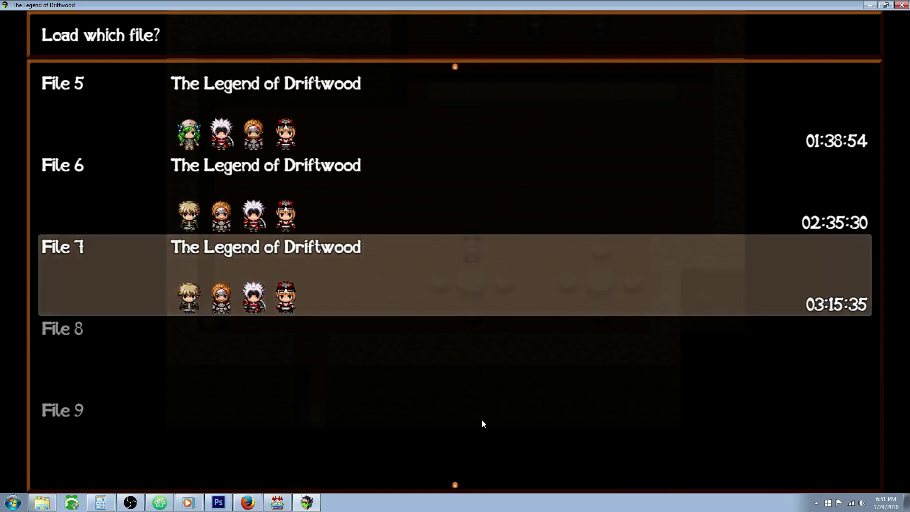
{"action": "key", "text": "Return"}
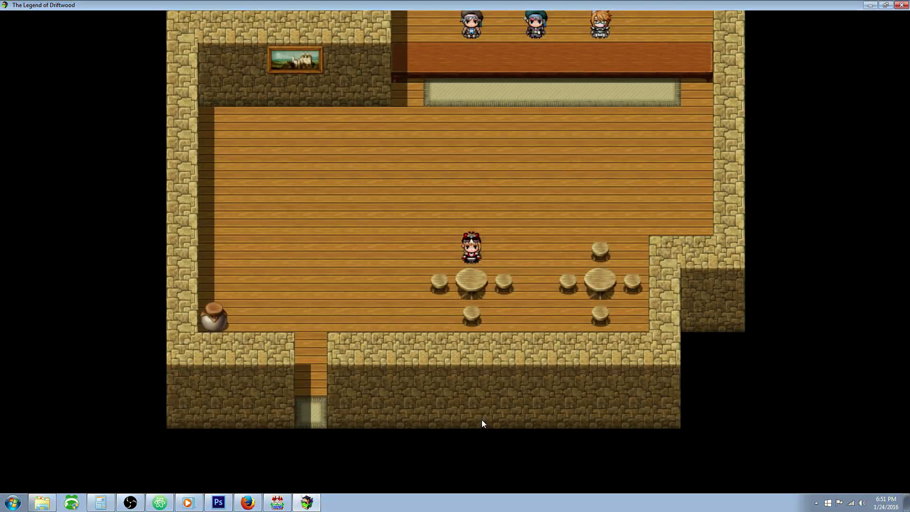
{"action": "key", "text": "z"}
{"action": "key", "text": "Up"}
{"action": "key", "text": "Return"}
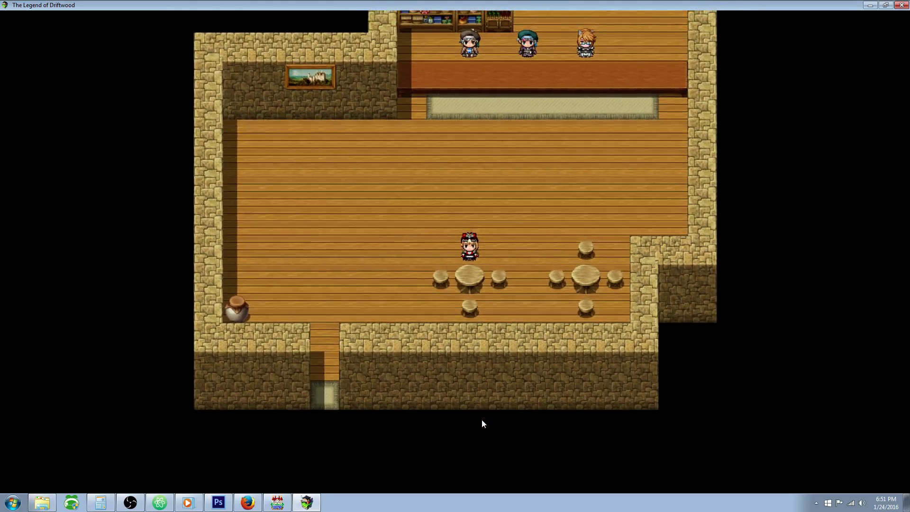
{"action": "key", "text": "z"}
{"action": "key", "text": "Up"}
{"action": "key", "text": "Return"}
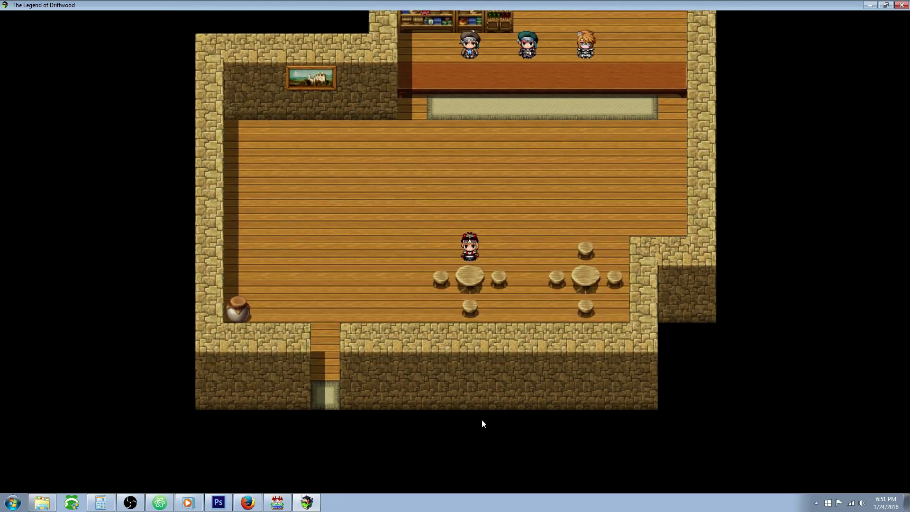
{"action": "key", "text": "z"}
{"action": "key", "text": "Up"}
{"action": "key", "text": "Up"}
{"action": "key", "text": "Return"}
{"action": "key", "text": "z"}
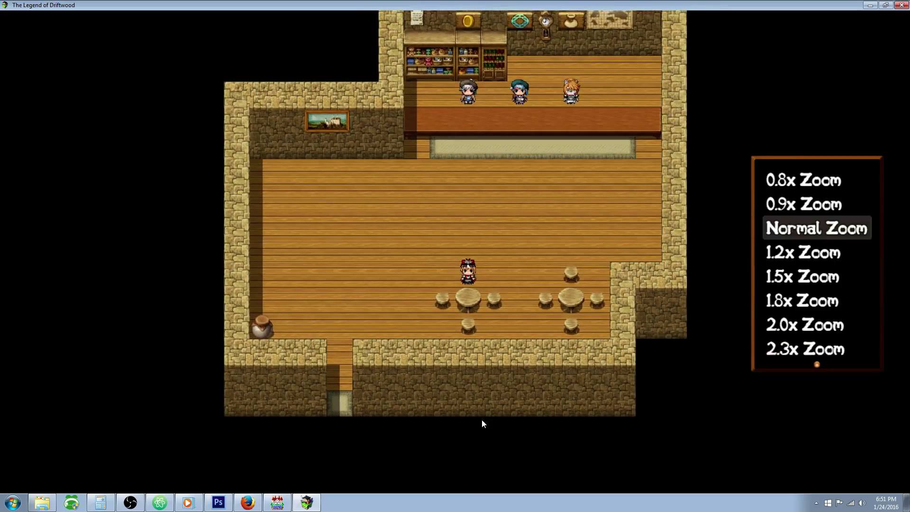
{"action": "key", "text": "Return"}
{"action": "key", "text": "z"}
{"action": "key", "text": "Up"}
{"action": "key", "text": "Up"}
{"action": "key", "text": "Up"}
{"action": "key", "text": "Return"}
{"action": "key", "text": "z"}
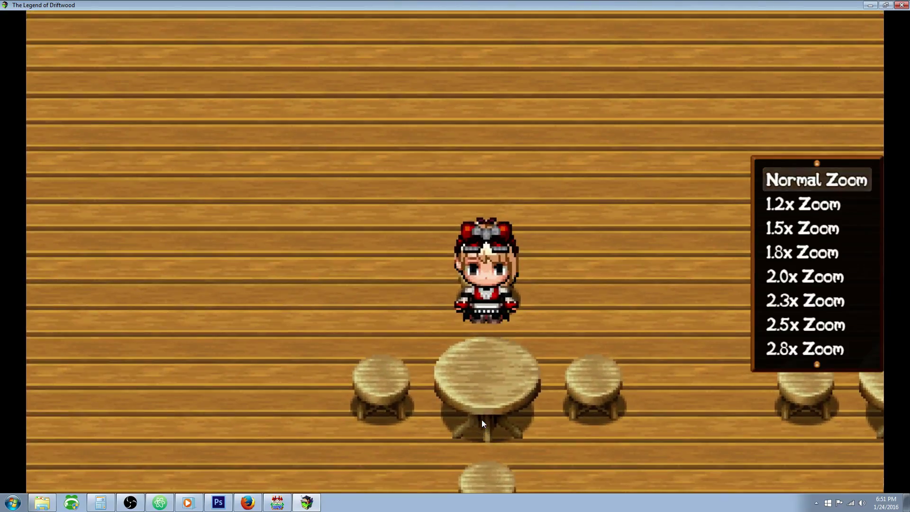
{"action": "key", "text": "Return"}
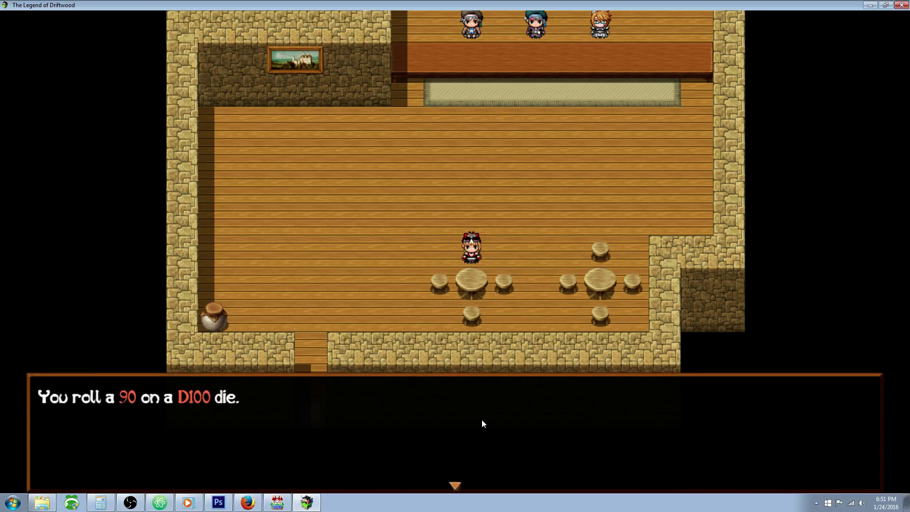
{"action": "key", "text": "Return"}
{"action": "key", "text": "Return"}
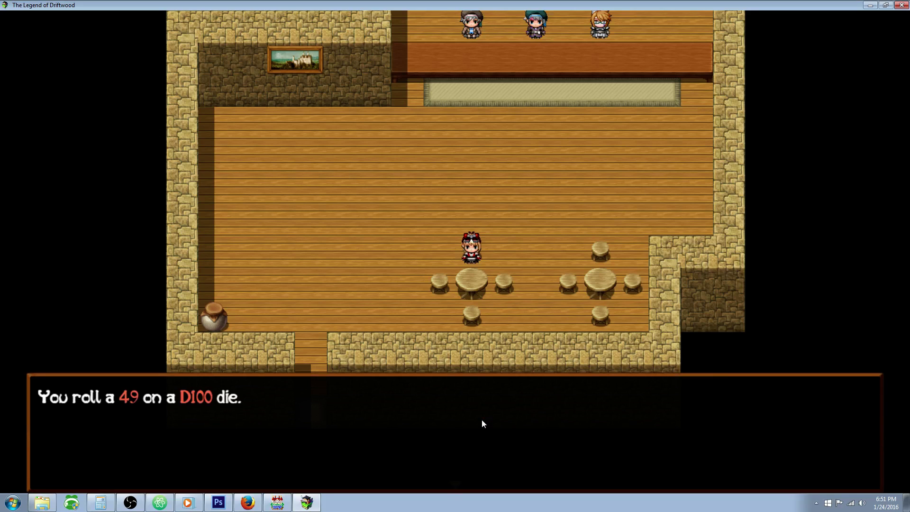
{"action": "key", "text": "Return"}
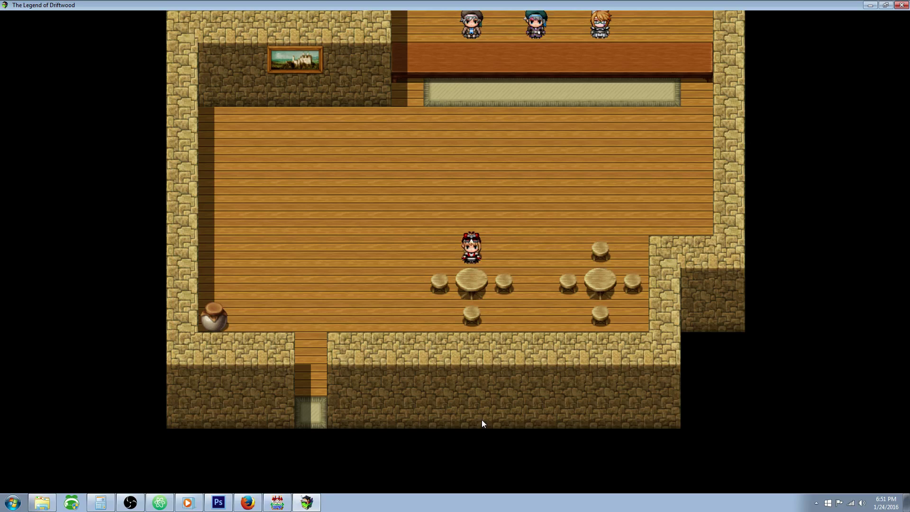
Walk the heroine around the tavern tables, walls and doorway with the arrow keys
{"action": "left_click", "coordinate": [465, 351]}
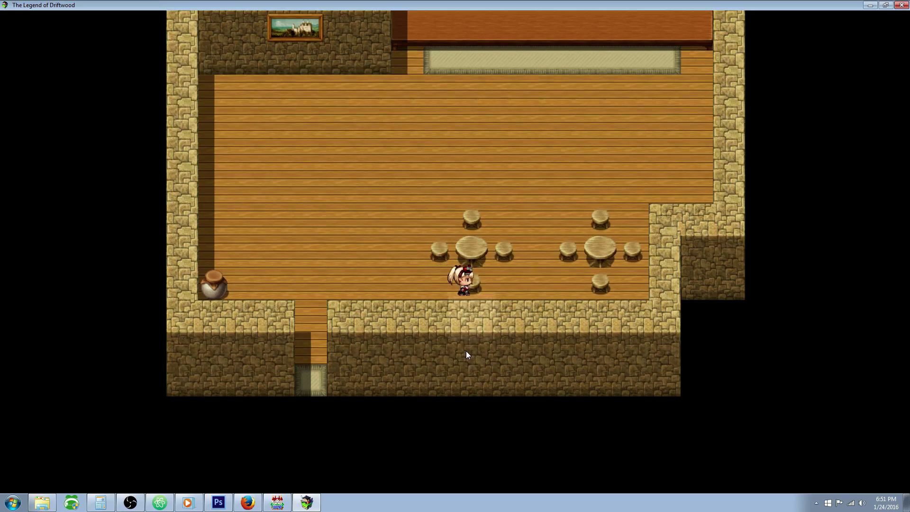
{"action": "key", "text": "Left"}
{"action": "key", "text": "Up"}
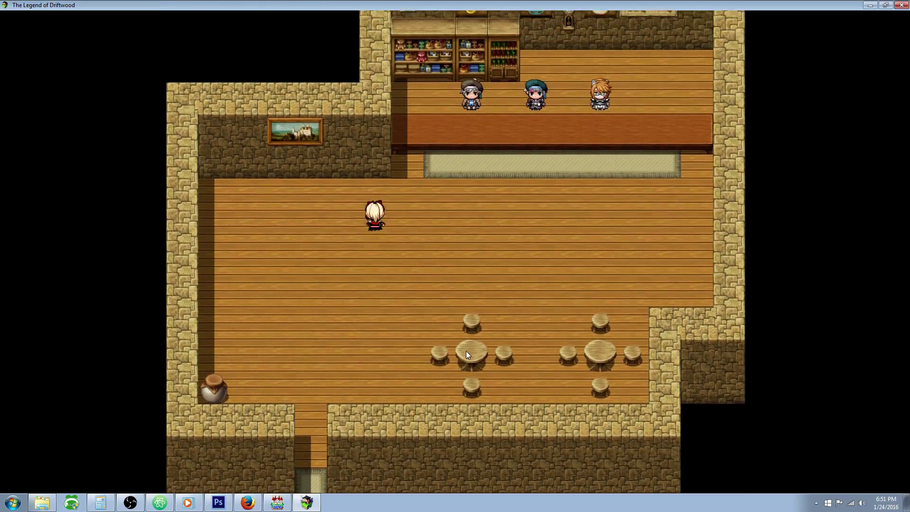
{"action": "key", "text": "Left"}
{"action": "key", "text": "Right"}
{"action": "key", "text": "Up"}
{"action": "key", "text": "Right"}
{"action": "key", "text": "Right"}
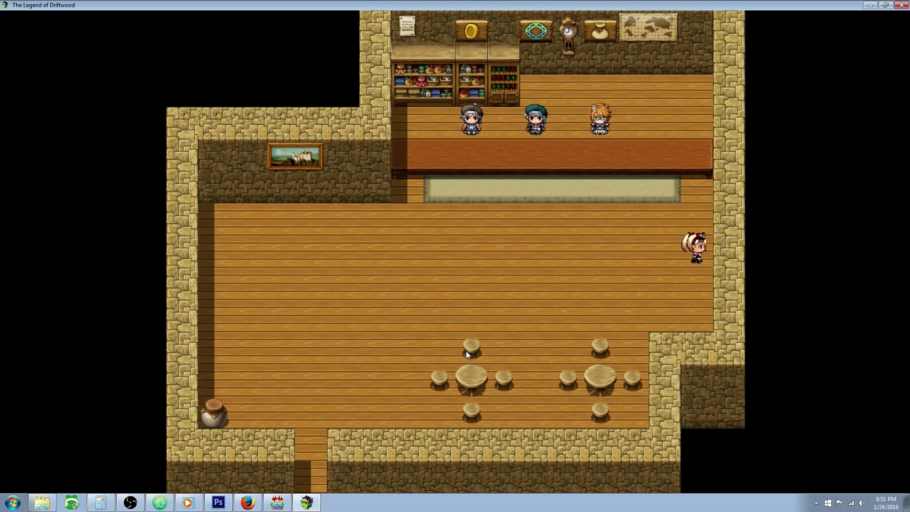
{"action": "key", "text": "Left"}
{"action": "key", "text": "Down"}
{"action": "key", "text": "Up"}
{"action": "key", "text": "Down"}
{"action": "key", "text": "Up"}
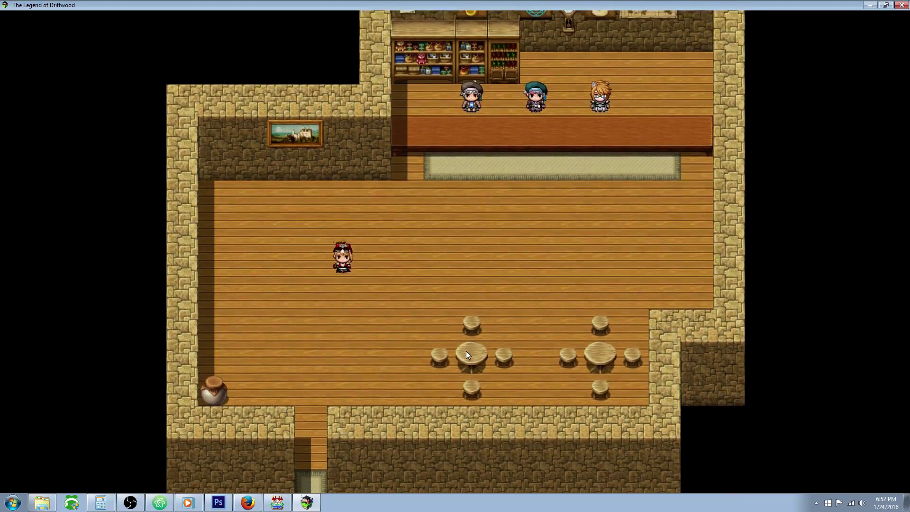
{"action": "key", "text": "Down"}
{"action": "key", "text": "Up"}
{"action": "key", "text": "Left"}
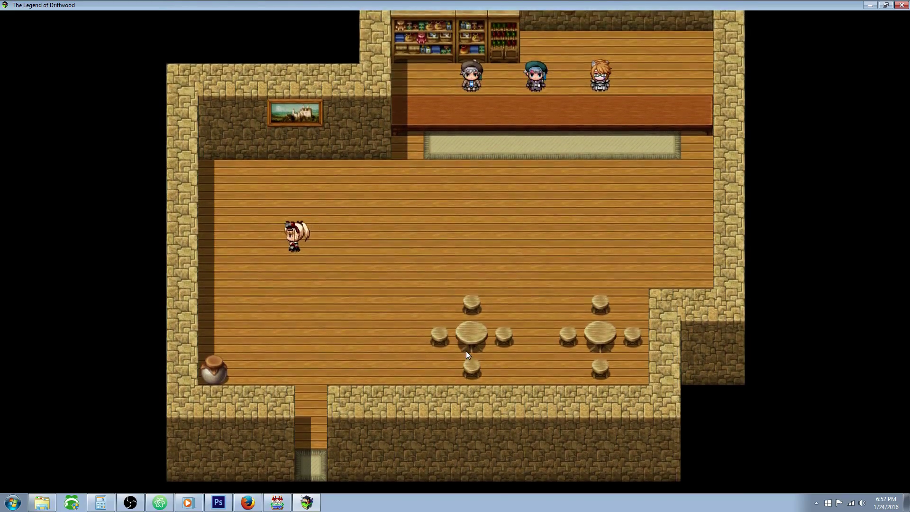
{"action": "key", "text": "Right"}
{"action": "key", "text": "Left"}
{"action": "key", "text": "Left"}
{"action": "key", "text": "Down"}
{"action": "key", "text": "Right"}
{"action": "key", "text": "Up"}
{"action": "key", "text": "Right"}
{"action": "key", "text": "Down"}
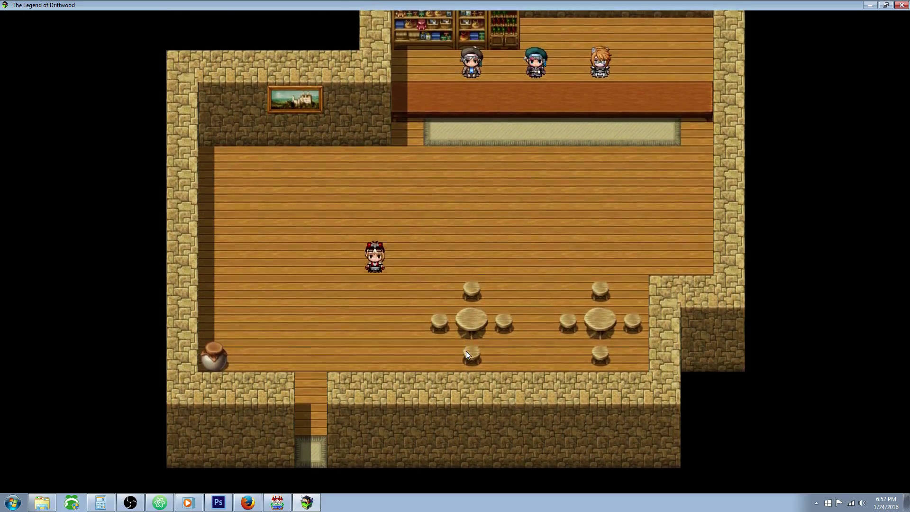
{"action": "key", "text": "Right"}
{"action": "key", "text": "Left"}
{"action": "key", "text": "Right"}
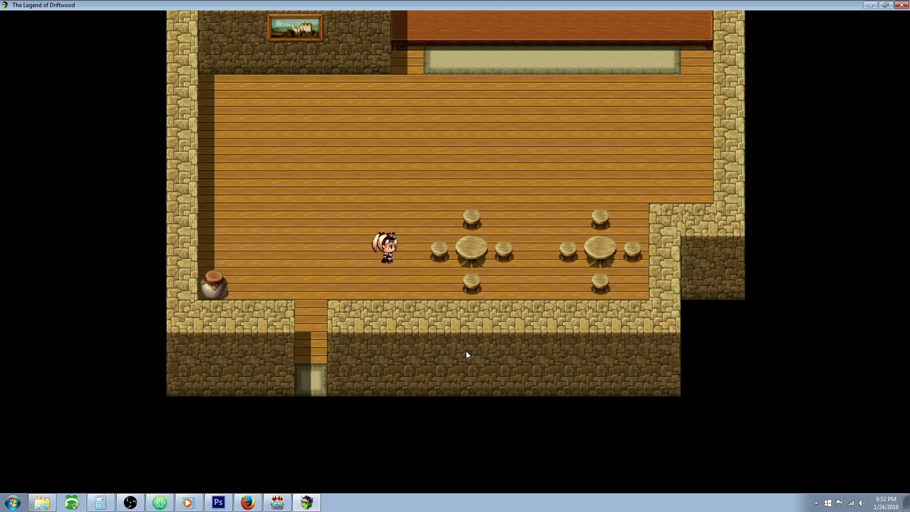
{"action": "key", "text": "Right"}
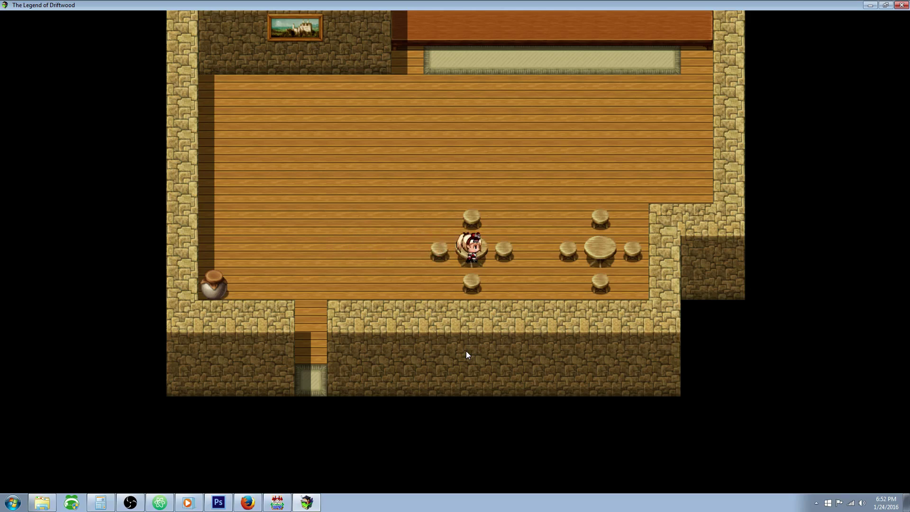
{"action": "key", "text": "Down"}
{"action": "key", "text": "Left"}
{"action": "key", "text": "Up"}
{"action": "key", "text": "Right"}
{"action": "key", "text": "Down"}
{"action": "key", "text": "Up"}
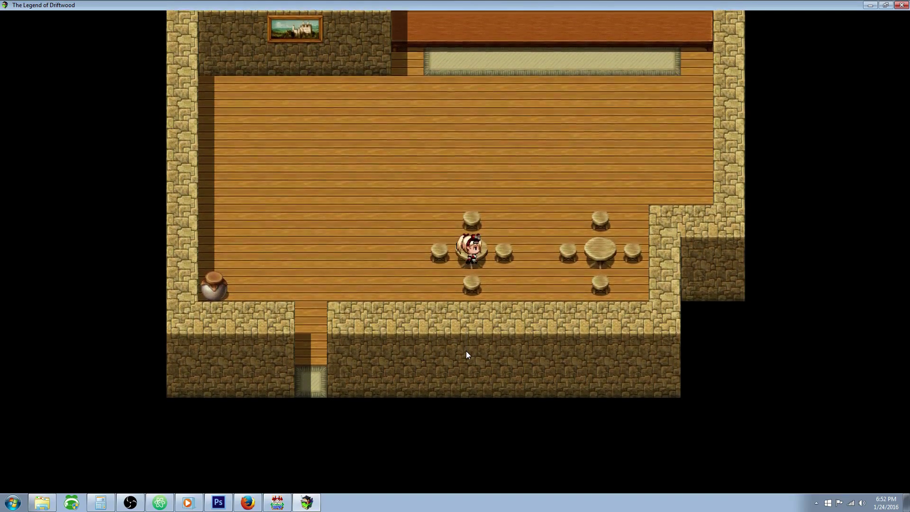
{"action": "key", "text": "Left"}
{"action": "key", "text": "Up"}
{"action": "key", "text": "Down"}
{"action": "key", "text": "Right"}
{"action": "key", "text": "Left"}
{"action": "key", "text": "Down"}
{"action": "key", "text": "Down"}
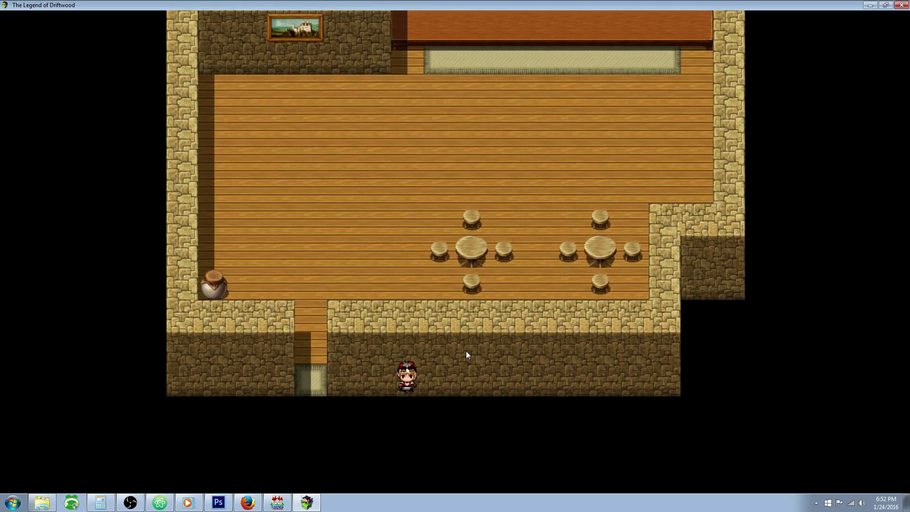
{"action": "key", "text": "Down"}
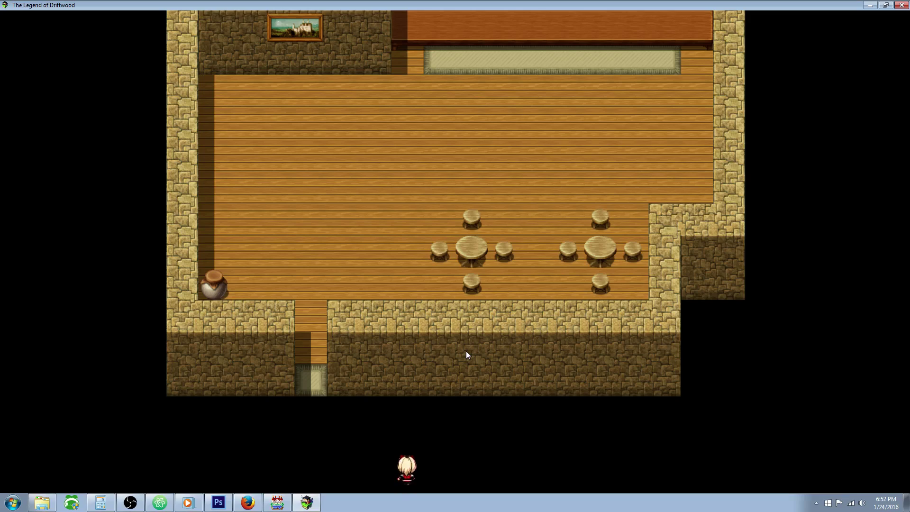
{"action": "key", "text": "Up"}
{"action": "key", "text": "Up"}
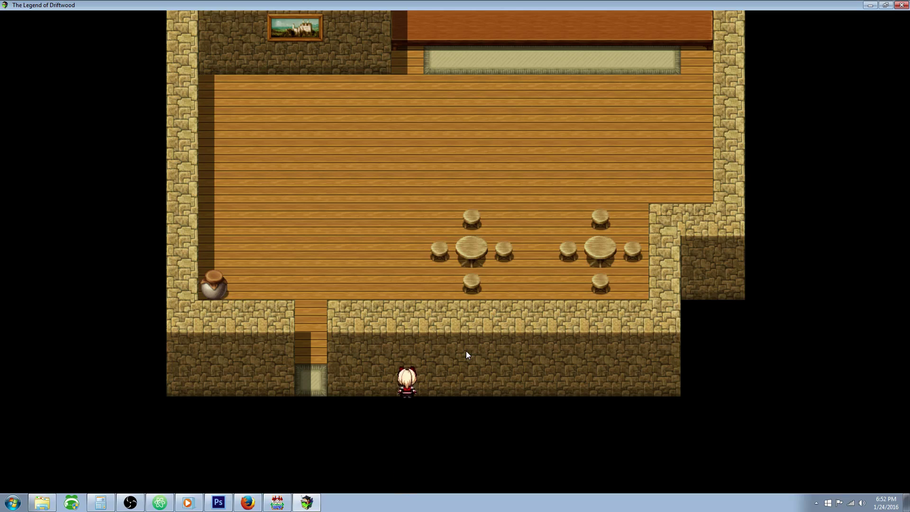
{"action": "key", "text": "Up"}
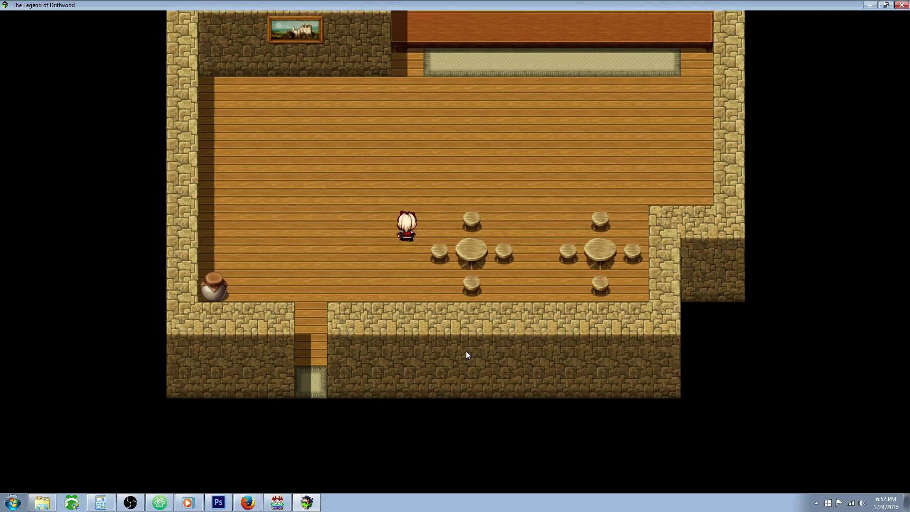
{"action": "key", "text": "Down"}
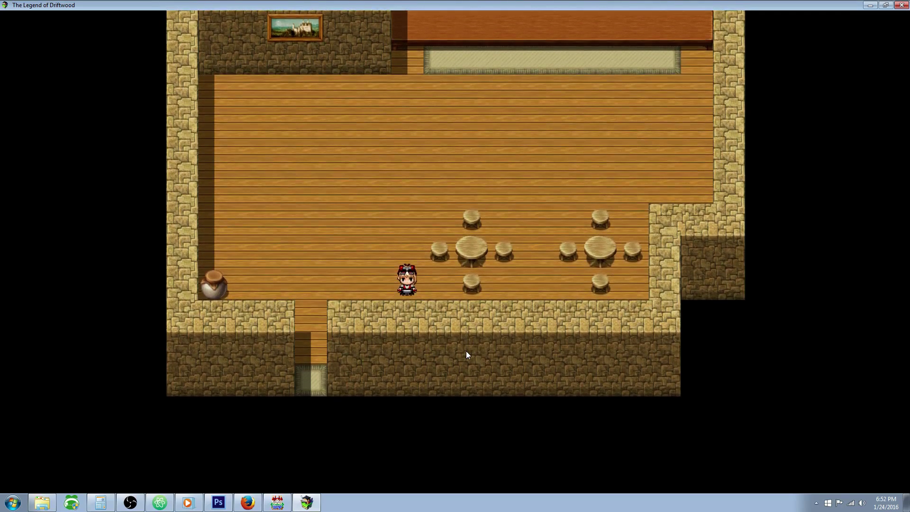
{"action": "key", "text": "Up"}
{"action": "key", "text": "Down"}
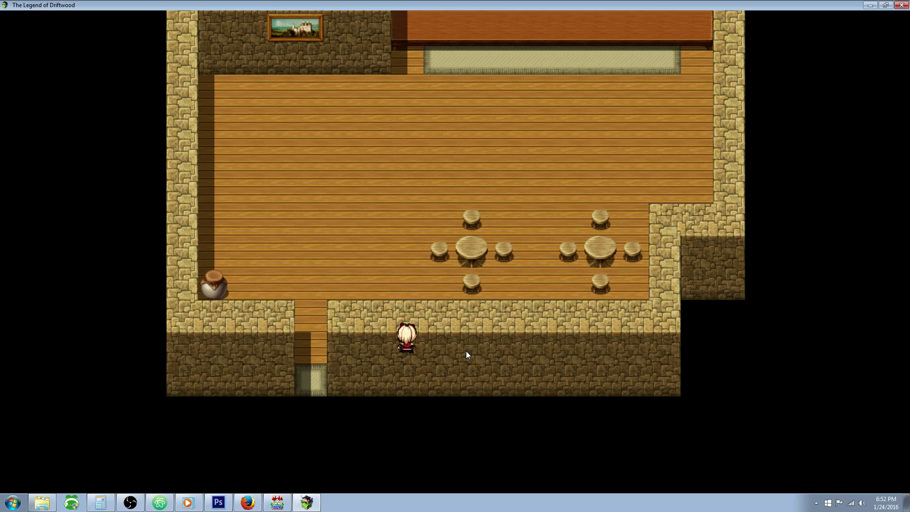
{"action": "key", "text": "Down"}
{"action": "key", "text": "Left"}
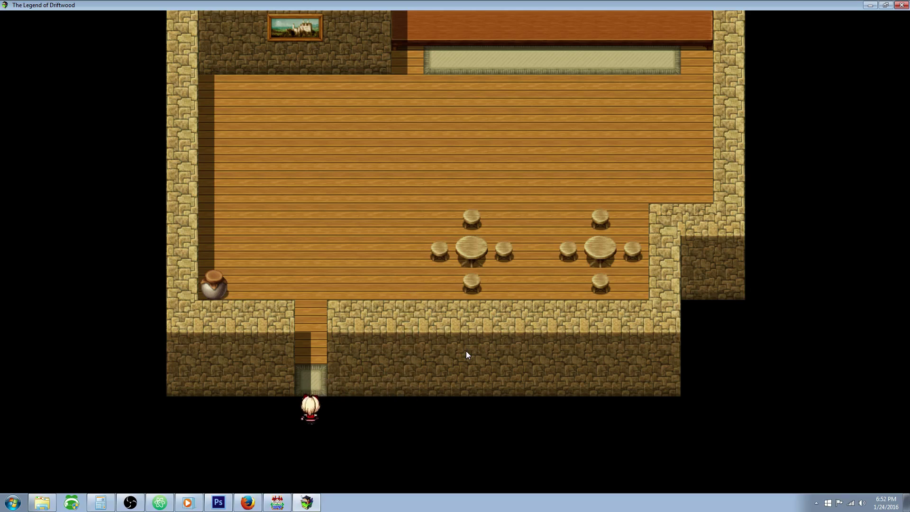
{"action": "key", "text": "Right"}
{"action": "key", "text": "Up"}
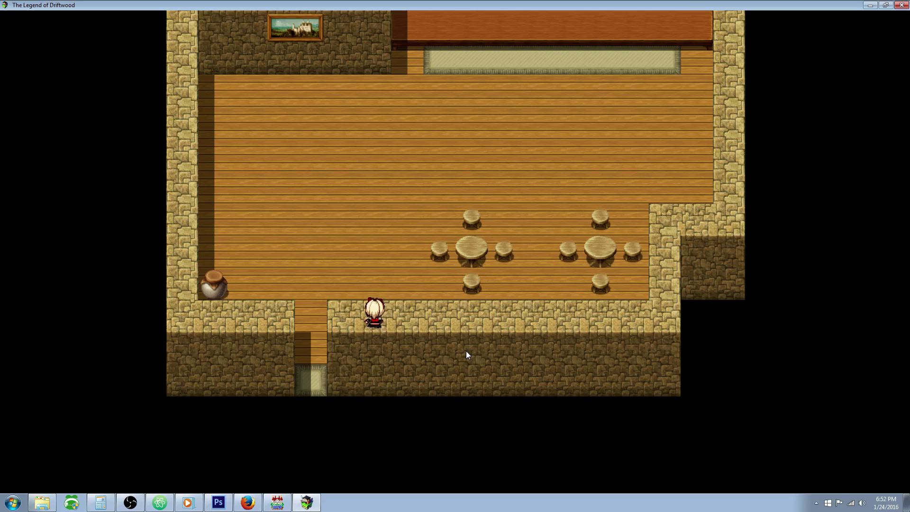
{"action": "key", "text": "Up"}
{"action": "key", "text": "Left"}
{"action": "key", "text": "Up"}
{"action": "key", "text": "Up"}
{"action": "key", "text": "Left"}
{"action": "key", "text": "Right"}
{"action": "key", "text": "Left"}
{"action": "key", "text": "Down"}
{"action": "key", "text": "Left"}
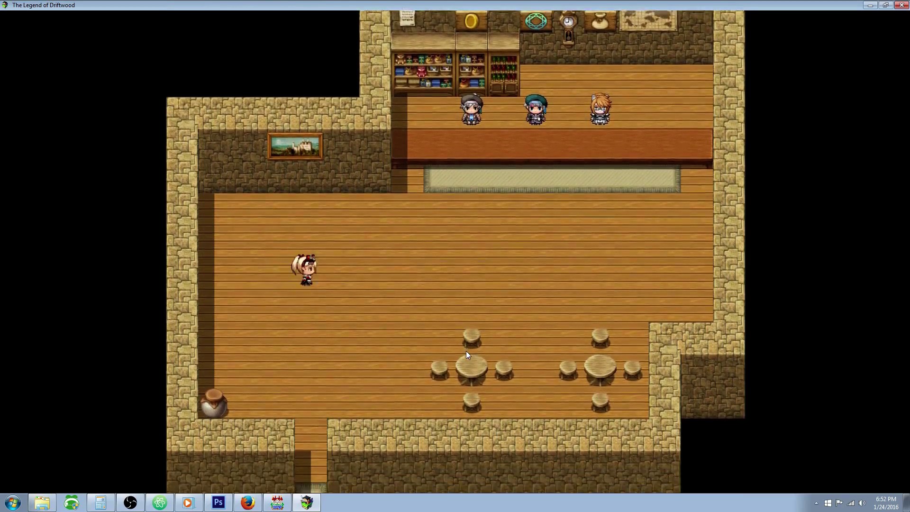
{"action": "key", "text": "Right"}
{"action": "key", "text": "Down"}
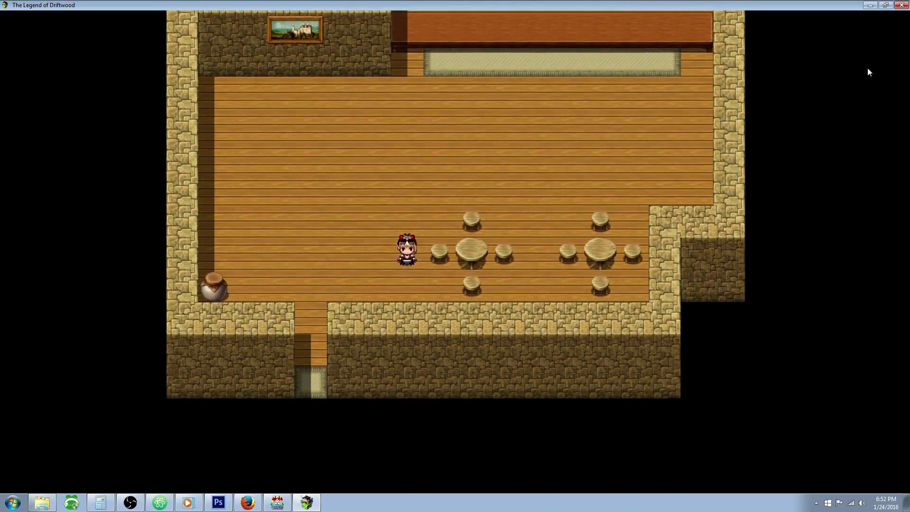
Close the playtest and, back in the editor, open the Plugin Manager
{"action": "left_click", "coordinate": [900, 4]}
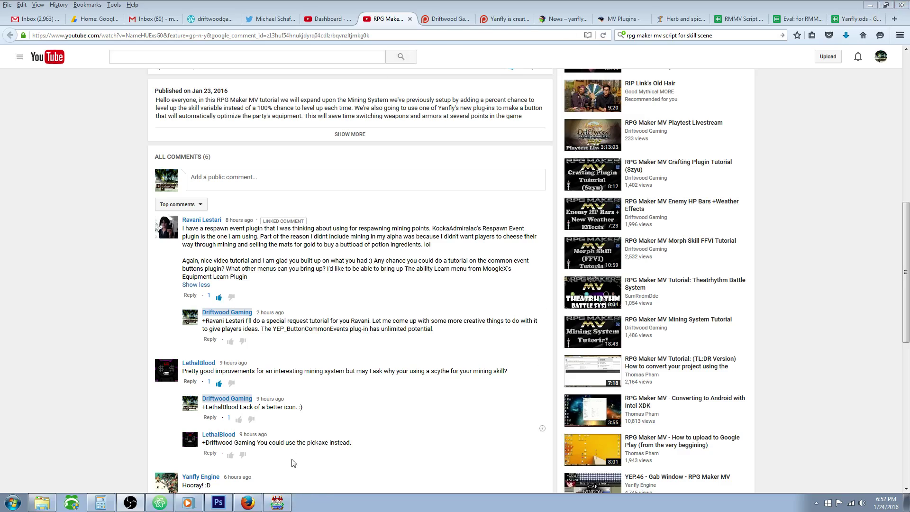
{"action": "left_click", "coordinate": [278, 502]}
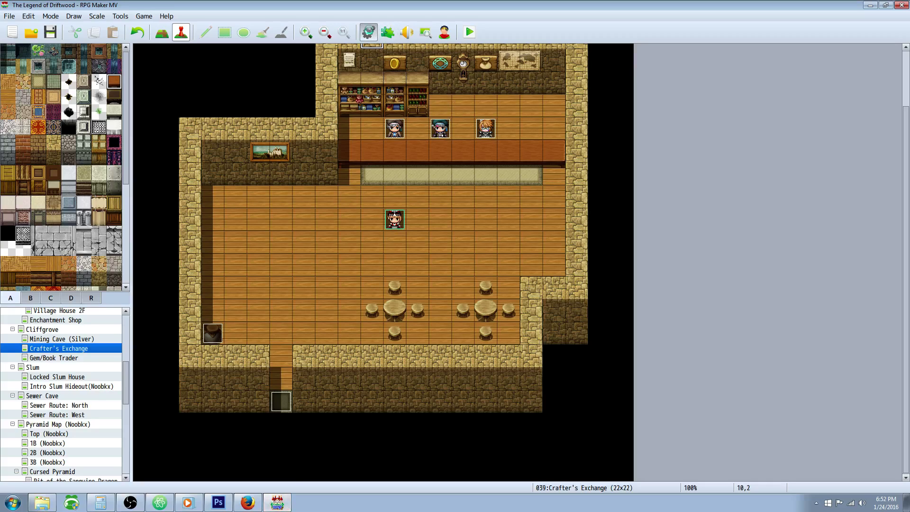
{"action": "left_click", "coordinate": [369, 31]}
{"action": "left_click", "coordinate": [607, 408]}
{"action": "left_click", "coordinate": [388, 31]}
Scroll the plugin list to YEP_ButtonCommonEvents and confirm it is ON
{"action": "left_click_drag", "start_coordinate": [631, 150], "coordinate": [626, 210]}
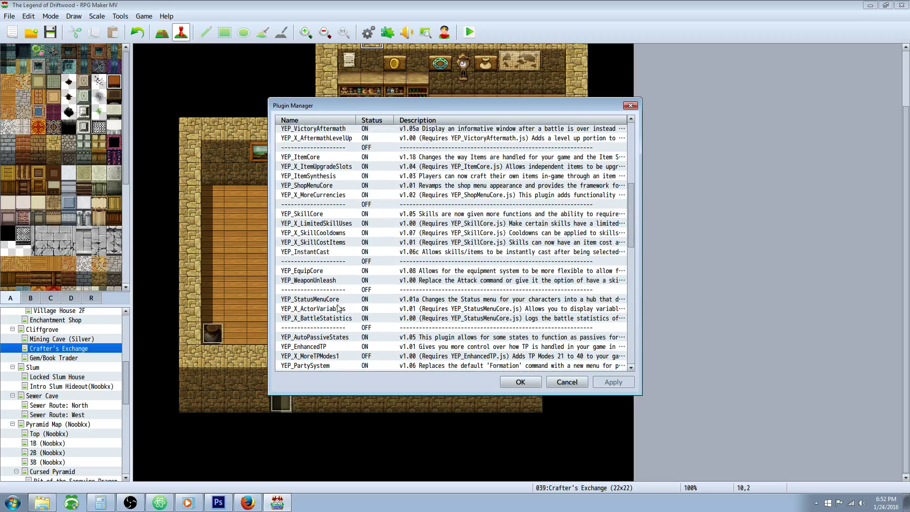
{"action": "scroll", "coordinate": [338, 338], "scroll_direction": "up", "scroll_amount": 6}
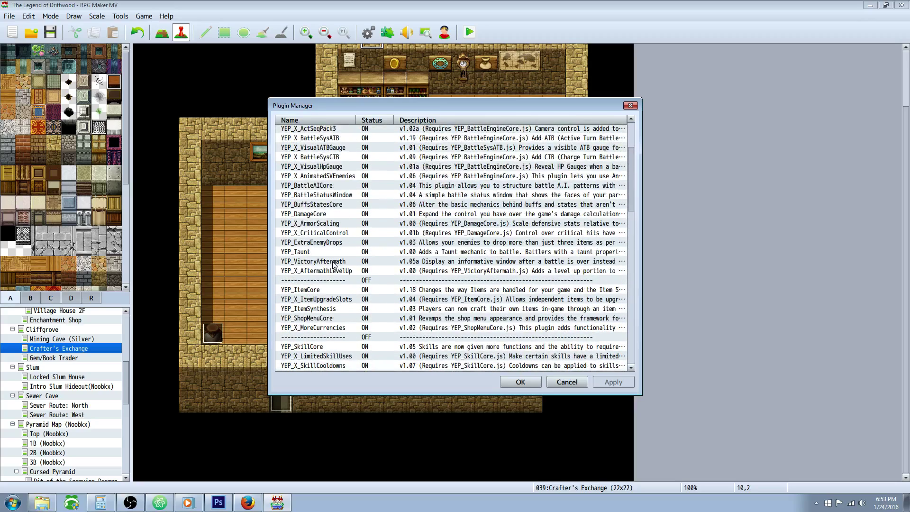
{"action": "scroll", "coordinate": [330, 264], "scroll_direction": "down", "scroll_amount": 8}
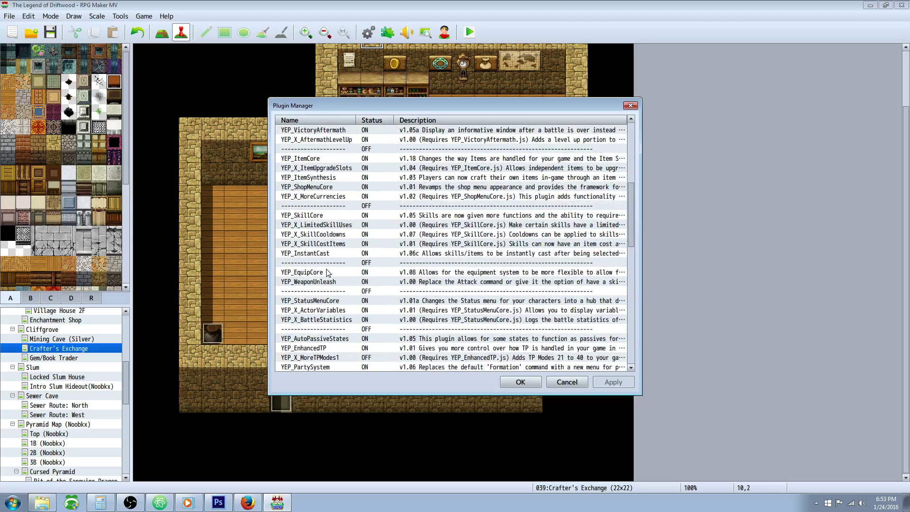
{"action": "scroll", "coordinate": [328, 274], "scroll_direction": "down", "scroll_amount": 2}
{"action": "left_click", "coordinate": [328, 301]}
Inspect YEP_BaseTroopEvents, YEP_CreditsPage and YEP_EventMiniLabel, then close the Plugin Manager with OK
{"action": "scroll", "coordinate": [329, 258], "scroll_direction": "down", "scroll_amount": 2}
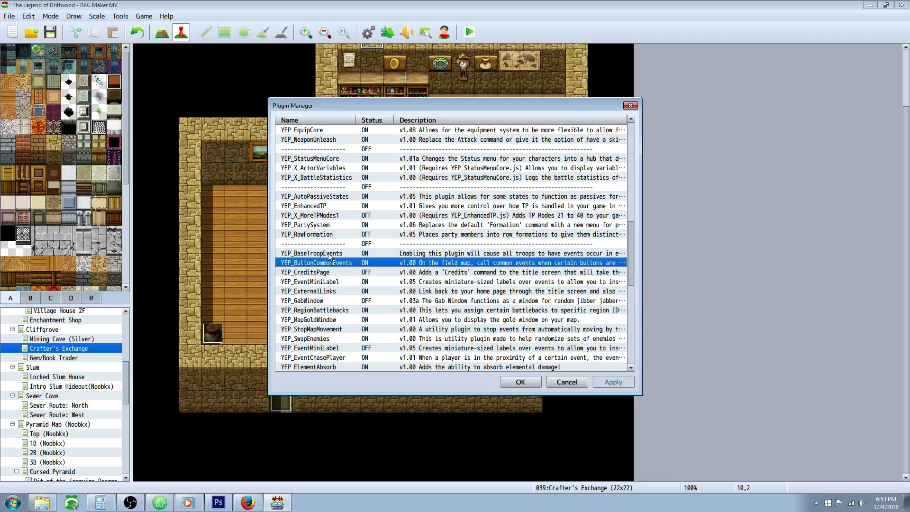
{"action": "left_click", "coordinate": [333, 254]}
{"action": "left_click", "coordinate": [326, 274]}
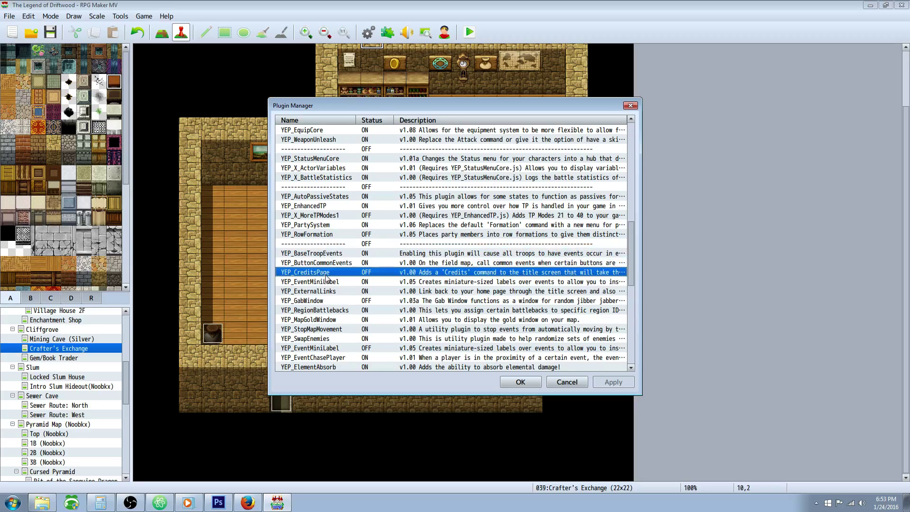
{"action": "left_click", "coordinate": [334, 282]}
{"action": "left_click", "coordinate": [333, 235]}
{"action": "left_click", "coordinate": [334, 254]}
{"action": "scroll", "coordinate": [336, 256], "scroll_direction": "up", "scroll_amount": 3}
{"action": "scroll", "coordinate": [337, 246], "scroll_direction": "down", "scroll_amount": 6}
{"action": "scroll", "coordinate": [376, 255], "scroll_direction": "down", "scroll_amount": 1}
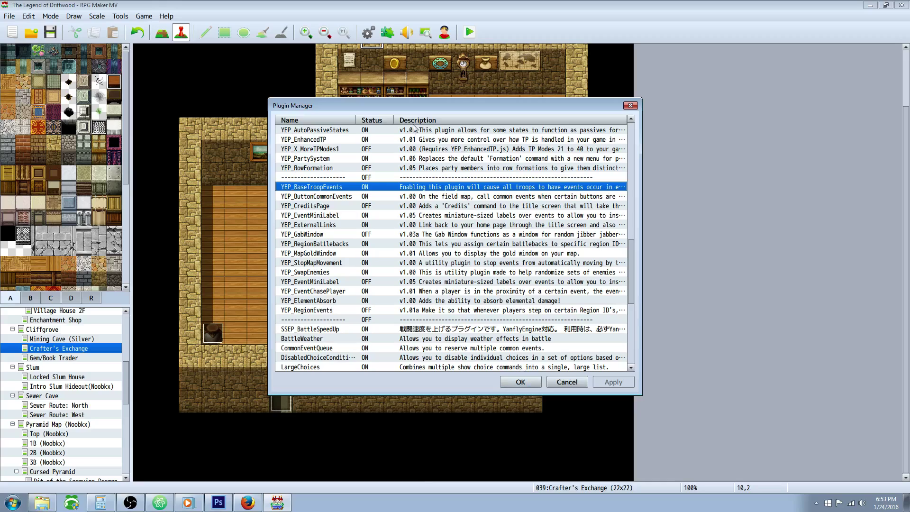
{"action": "left_click", "coordinate": [517, 383]}
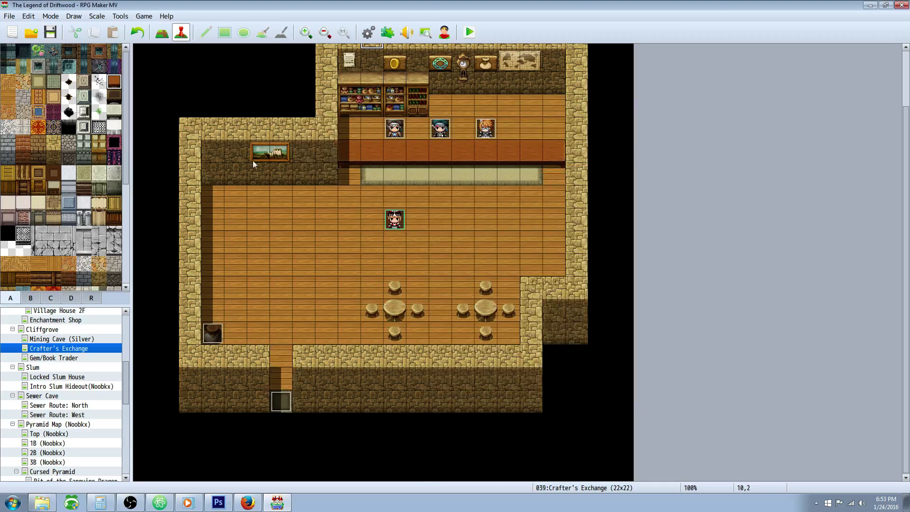
Open the Database's Common Events and inspect the Equip Auto-Optimizer event's commands
{"action": "left_click", "coordinate": [369, 32]}
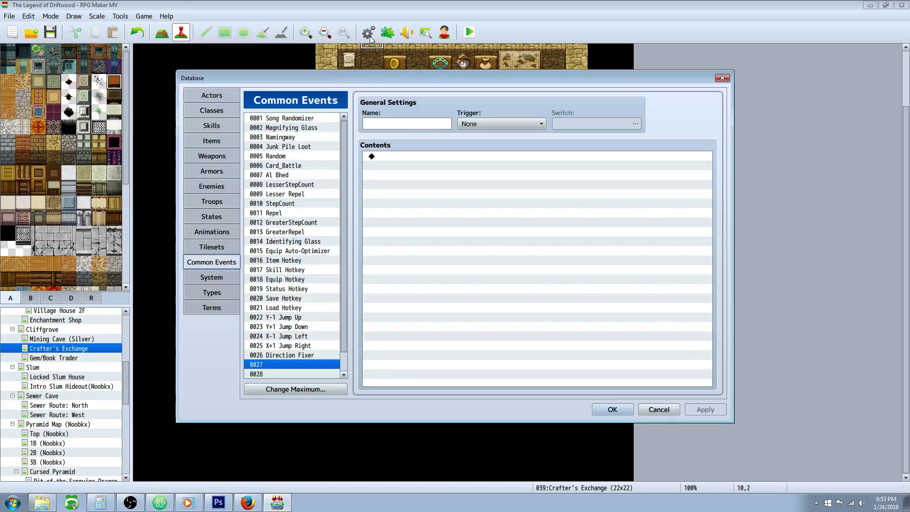
{"action": "left_click", "coordinate": [320, 251]}
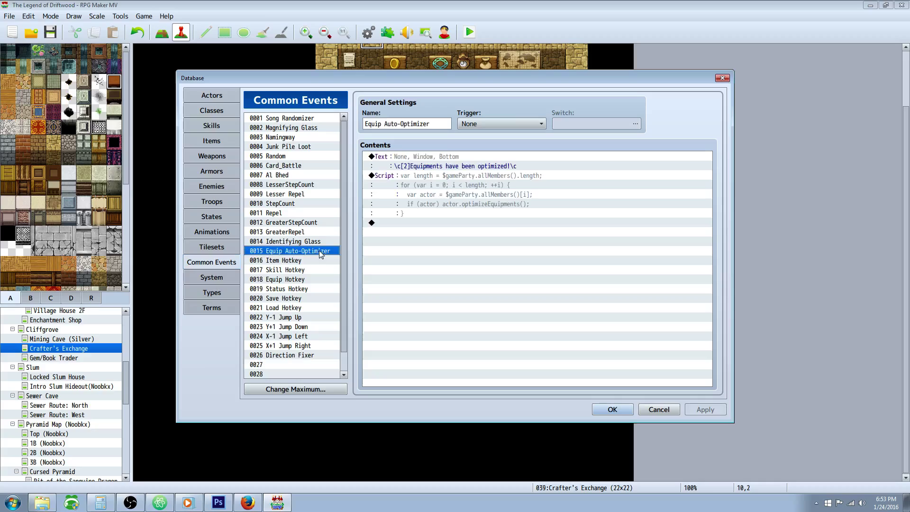
{"action": "left_click_drag", "start_coordinate": [434, 164], "coordinate": [432, 200]}
{"action": "left_click", "coordinate": [427, 234]}
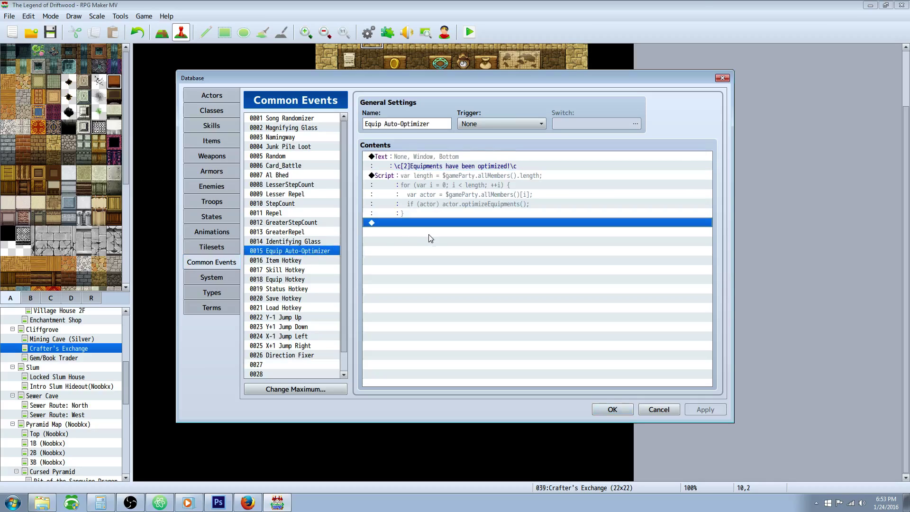
Select 0016 Item Hotkey and browse the event command list without adding anything
{"action": "left_click", "coordinate": [293, 261]}
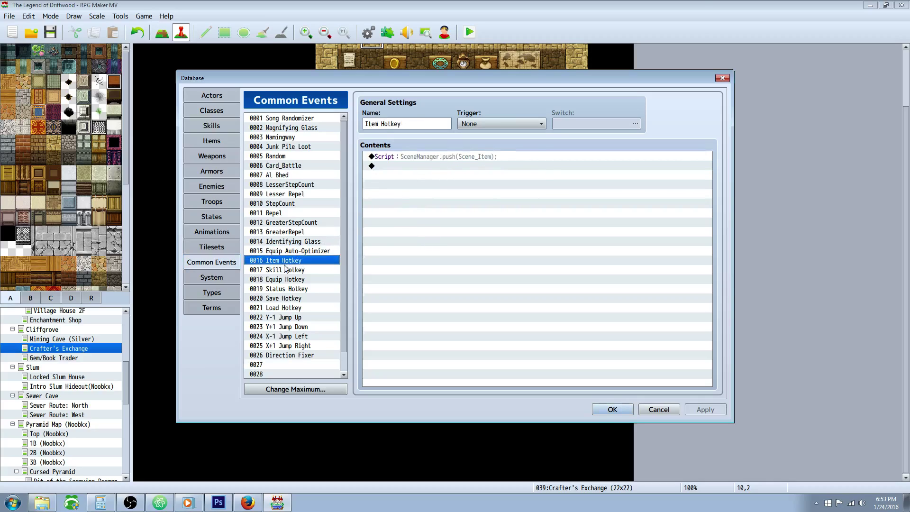
{"action": "left_click", "coordinate": [403, 159]}
{"action": "right_click", "coordinate": [403, 166]}
{"action": "left_click", "coordinate": [414, 172]}
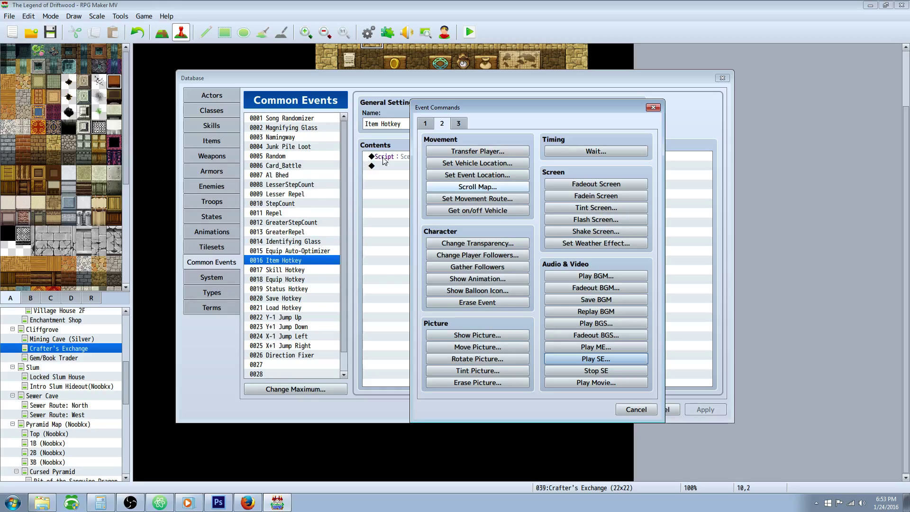
{"action": "left_click", "coordinate": [466, 126]}
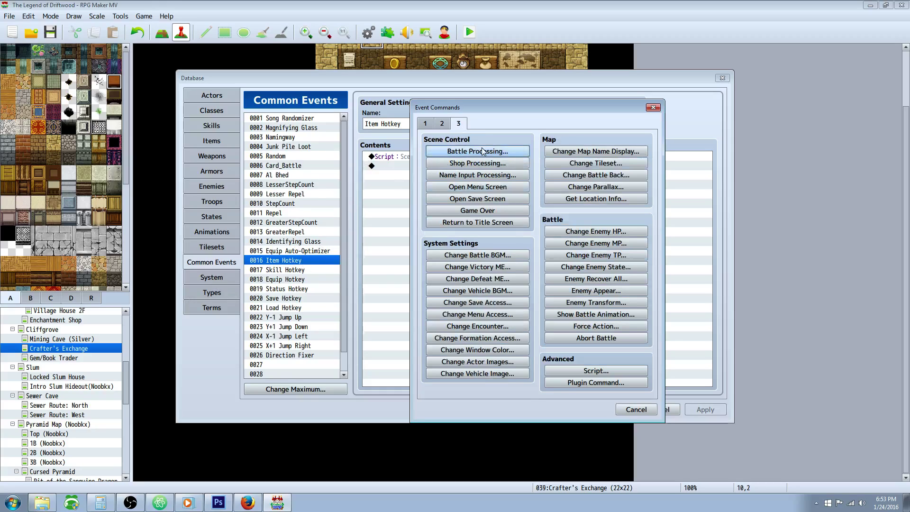
{"action": "left_click", "coordinate": [592, 371]}
{"action": "left_click", "coordinate": [610, 331]}
{"action": "left_click", "coordinate": [632, 409]}
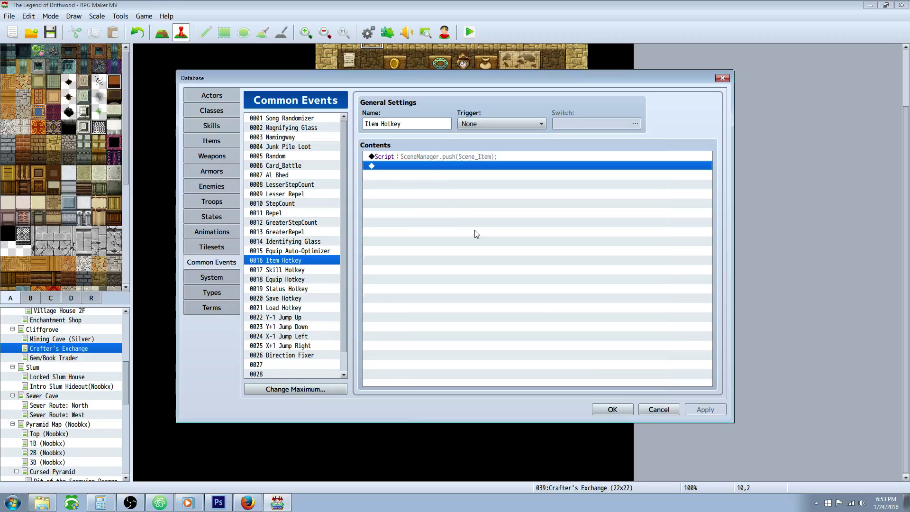
Review the Item Hotkey script SceneManager.push(Scene_Item); in its editor and confirm it
{"action": "right_click", "coordinate": [431, 157]}
{"action": "left_click", "coordinate": [444, 177]}
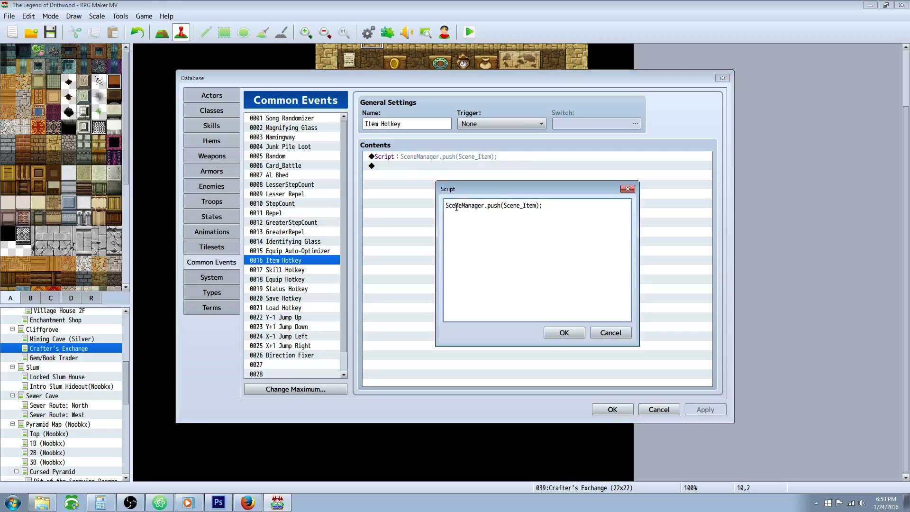
{"action": "left_click_drag", "start_coordinate": [447, 205], "coordinate": [535, 204]}
{"action": "left_click", "coordinate": [503, 205]}
{"action": "left_click", "coordinate": [536, 205]}
{"action": "left_click", "coordinate": [564, 332]}
{"action": "left_click", "coordinate": [466, 177]}
{"action": "left_click", "coordinate": [454, 158]}
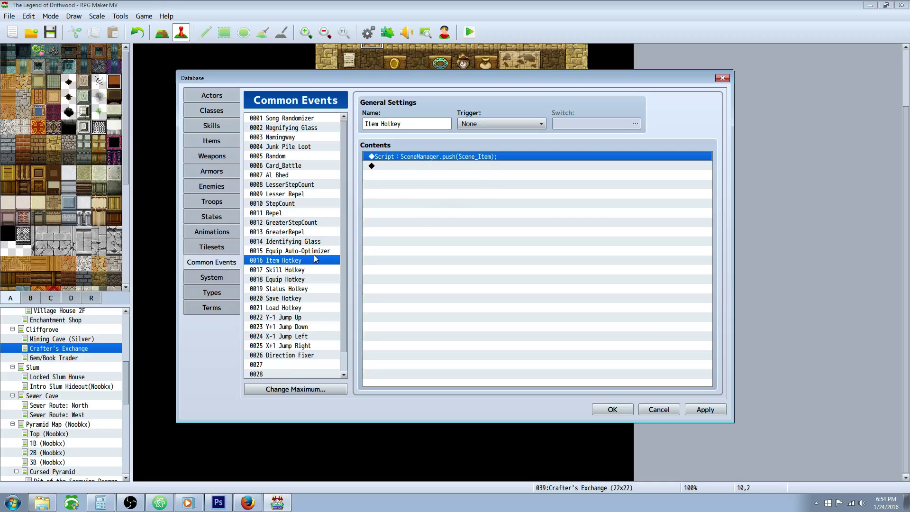
Compare the Item and Skill Hotkey events and view the Skill Hotkey script without changing it
{"action": "left_click", "coordinate": [301, 269]}
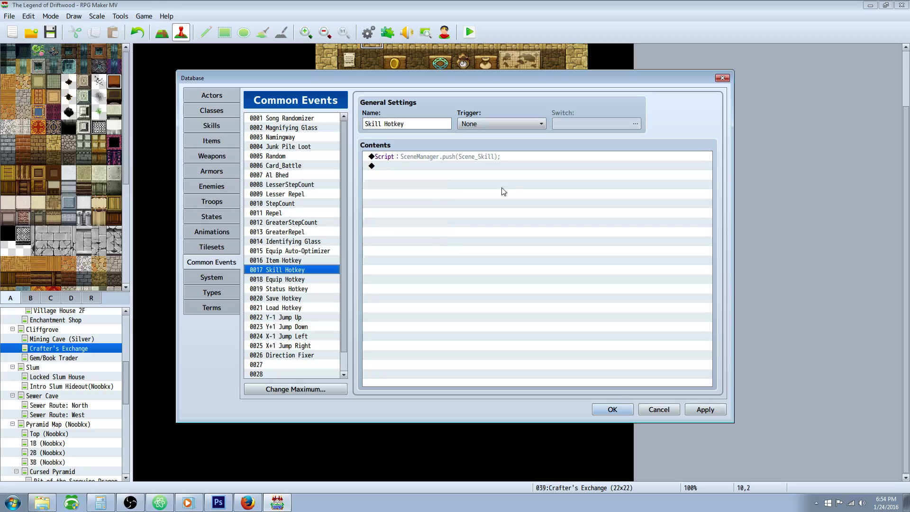
{"action": "left_click", "coordinate": [305, 258]}
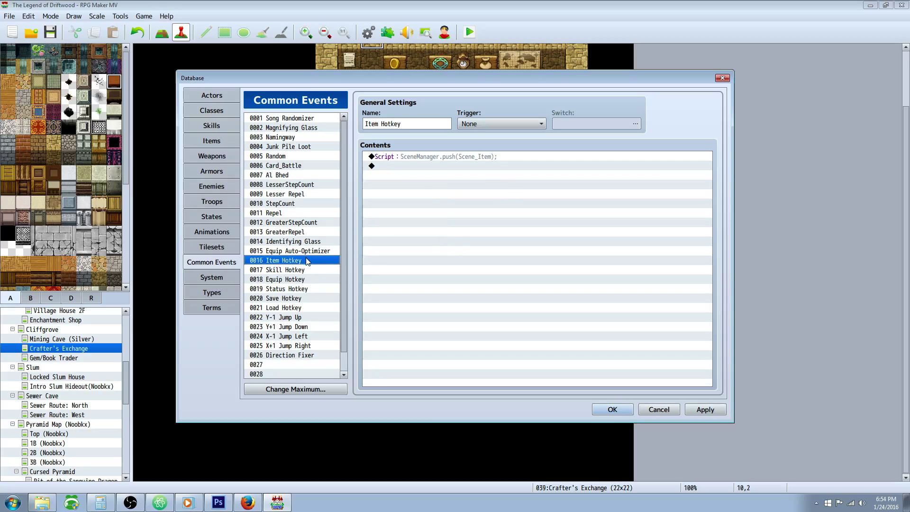
{"action": "left_click", "coordinate": [303, 268]}
{"action": "left_click", "coordinate": [432, 158]}
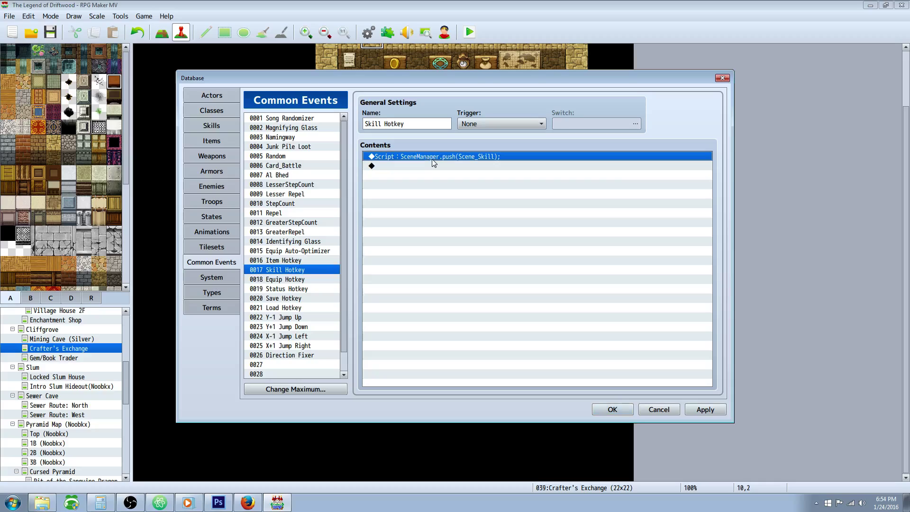
{"action": "left_click", "coordinate": [330, 259]}
{"action": "left_click", "coordinate": [308, 270]}
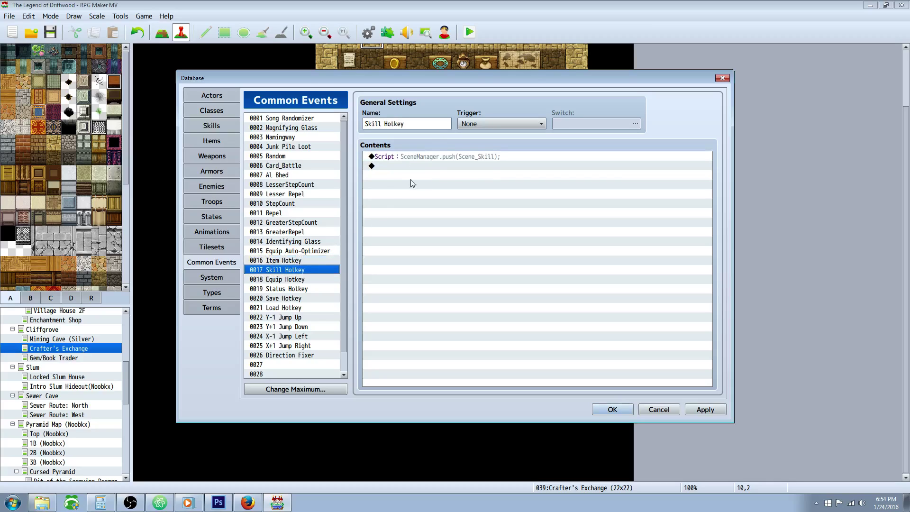
{"action": "right_click", "coordinate": [438, 159]}
{"action": "left_click", "coordinate": [449, 175]}
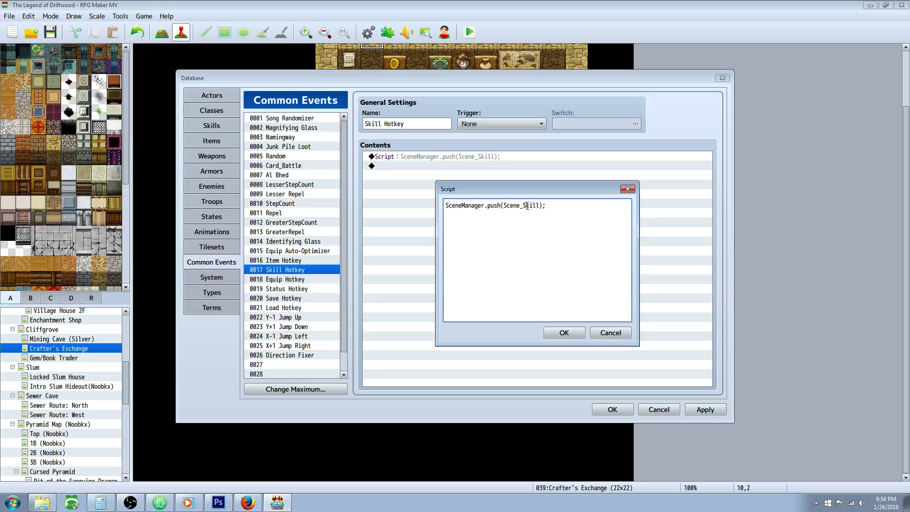
{"action": "left_click_drag", "start_coordinate": [523, 207], "coordinate": [537, 205]}
{"action": "key", "text": "Escape"}
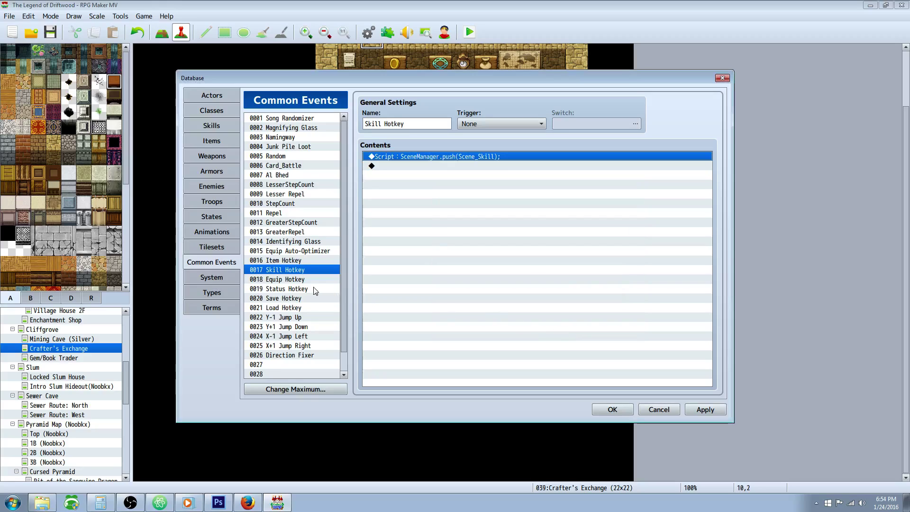
Review the Equip, Status, Save and Load Hotkey scripts, ending on 0022 Y-1 Jump Up
{"action": "left_click", "coordinate": [303, 280]}
{"action": "right_click", "coordinate": [450, 157]}
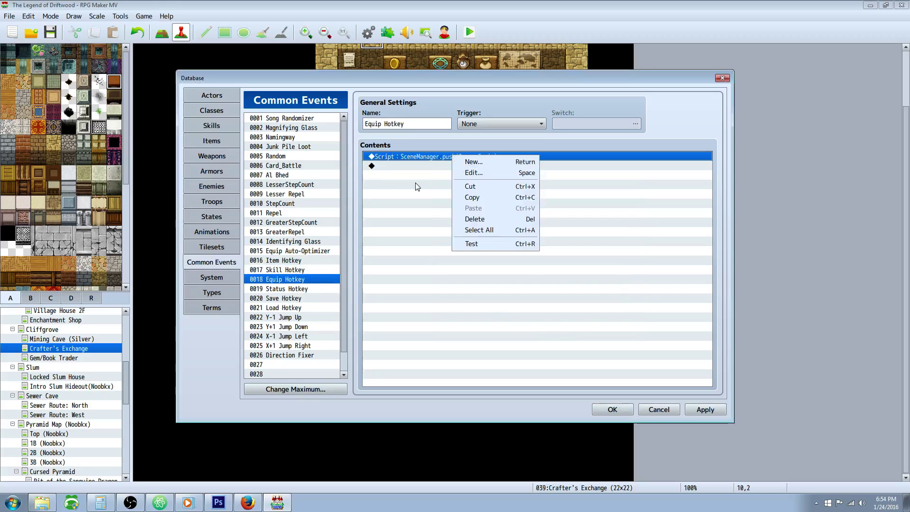
{"action": "left_click", "coordinate": [476, 162]}
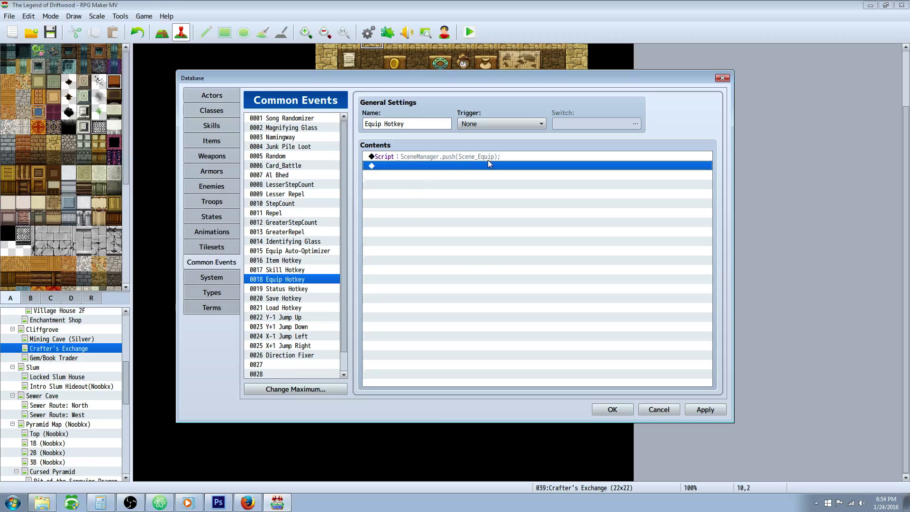
{"action": "left_click", "coordinate": [291, 290]}
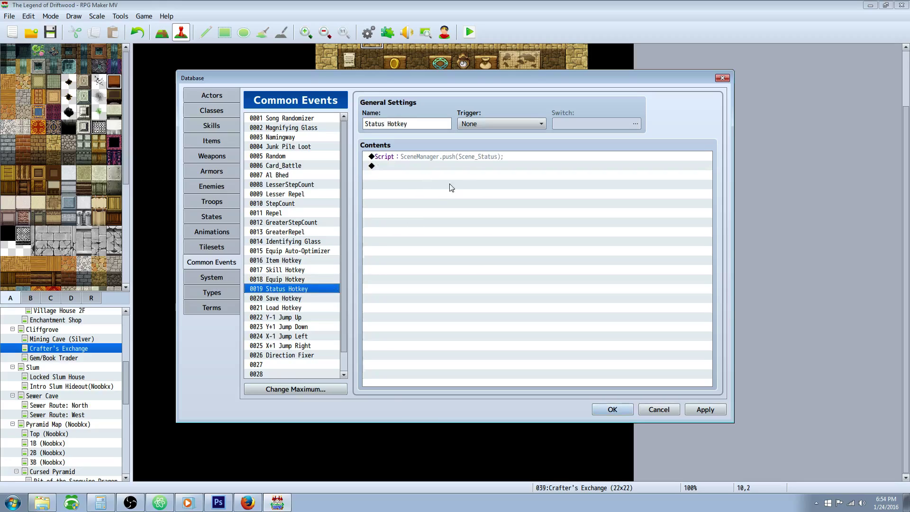
{"action": "left_click", "coordinate": [277, 299]}
{"action": "left_click", "coordinate": [480, 159]}
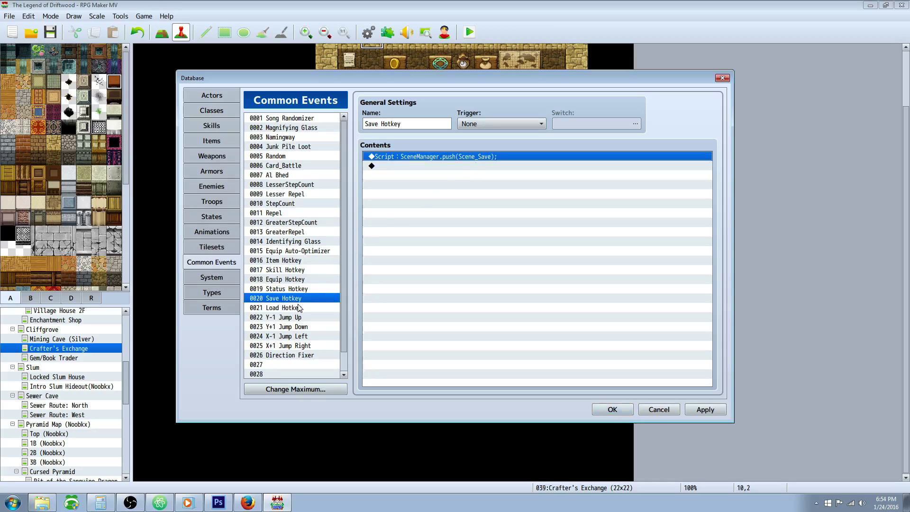
{"action": "left_click", "coordinate": [296, 307]}
{"action": "left_click", "coordinate": [482, 160]}
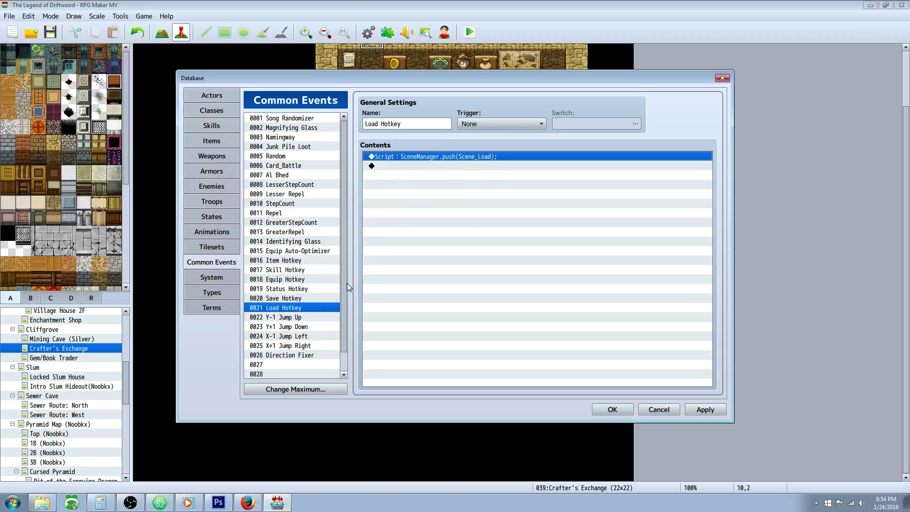
{"action": "left_click", "coordinate": [293, 317]}
Insert an empty Player Set Movement Route with Skip If Cannot Move below the jump route
{"action": "left_click", "coordinate": [429, 176]}
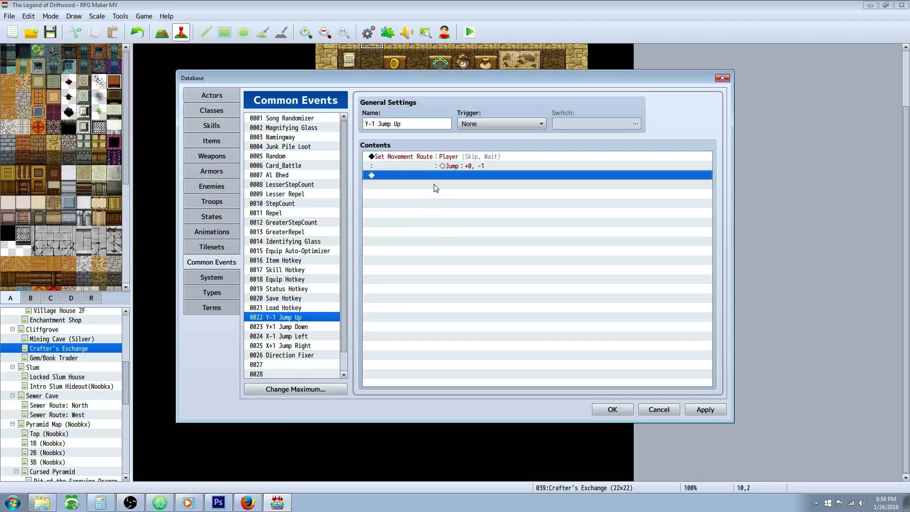
{"action": "right_click", "coordinate": [425, 177]}
{"action": "left_click", "coordinate": [436, 185]}
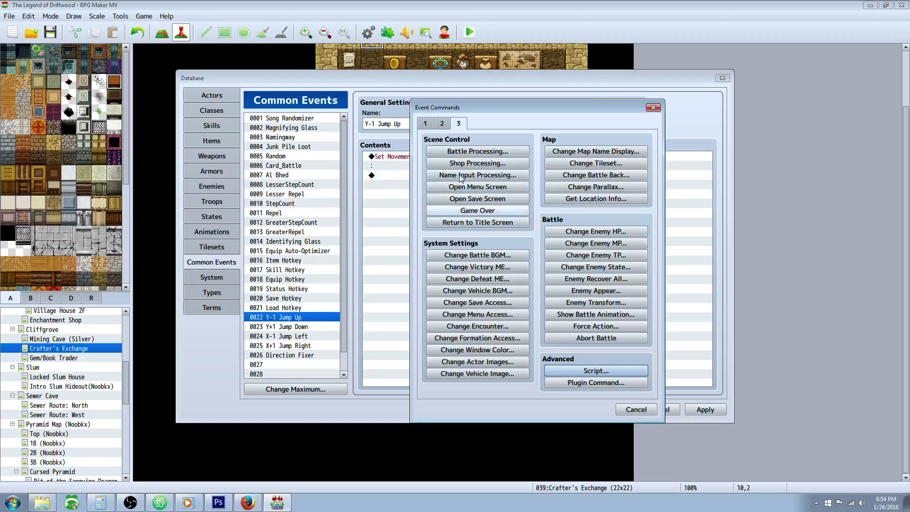
{"action": "left_click", "coordinate": [443, 125]}
{"action": "left_click", "coordinate": [457, 126]}
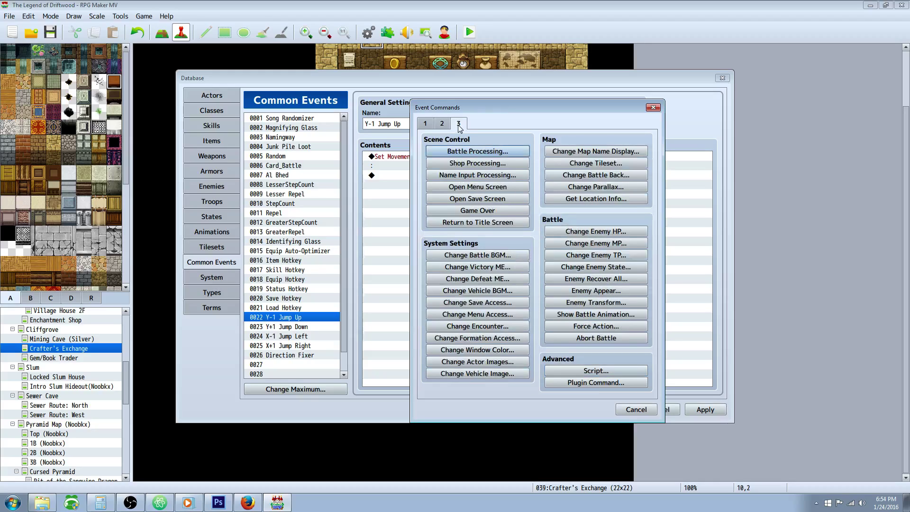
{"action": "left_click", "coordinate": [442, 124]}
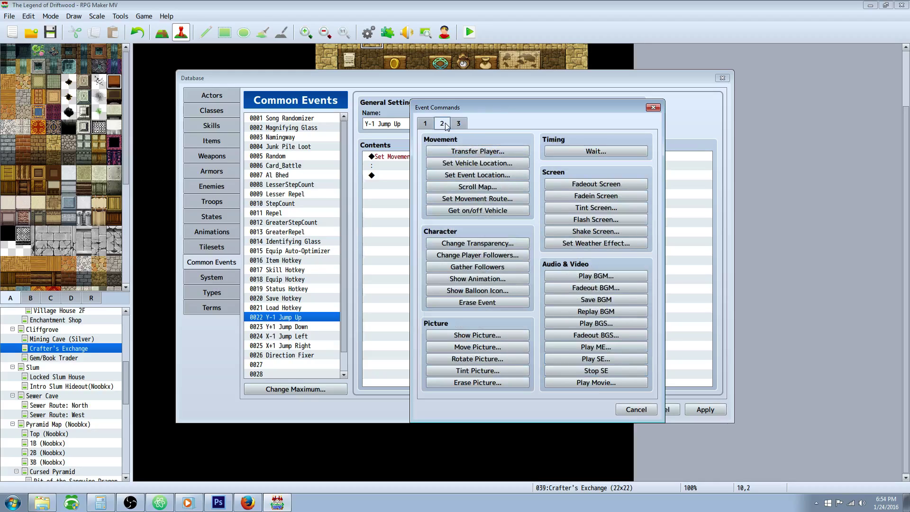
{"action": "left_click", "coordinate": [477, 198]}
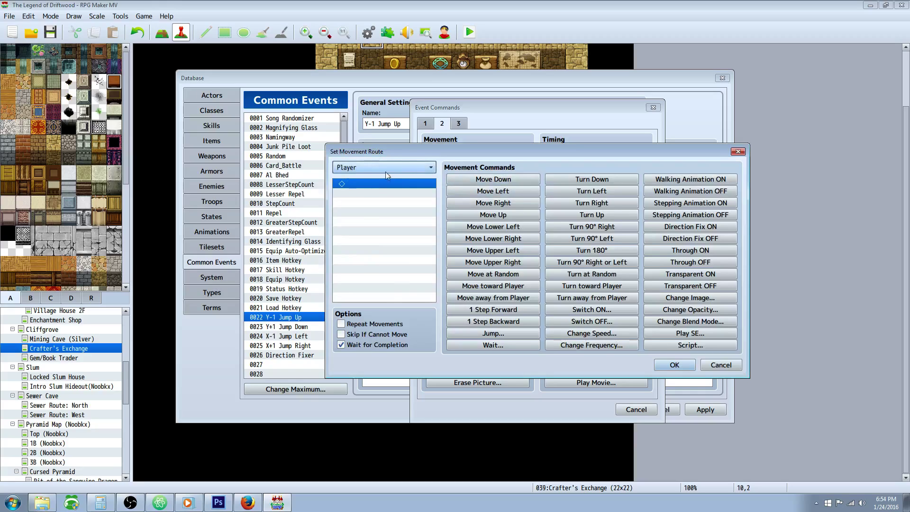
{"action": "left_click", "coordinate": [341, 335]}
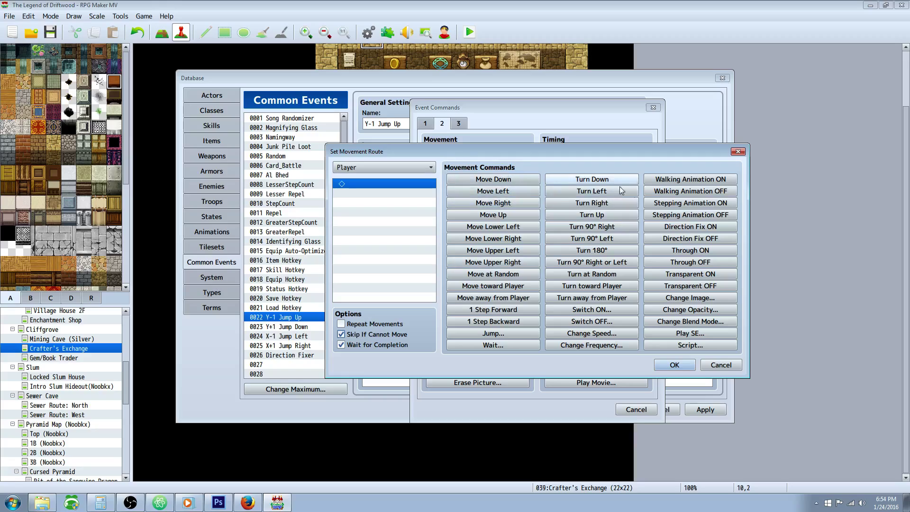
{"action": "left_click", "coordinate": [503, 335]}
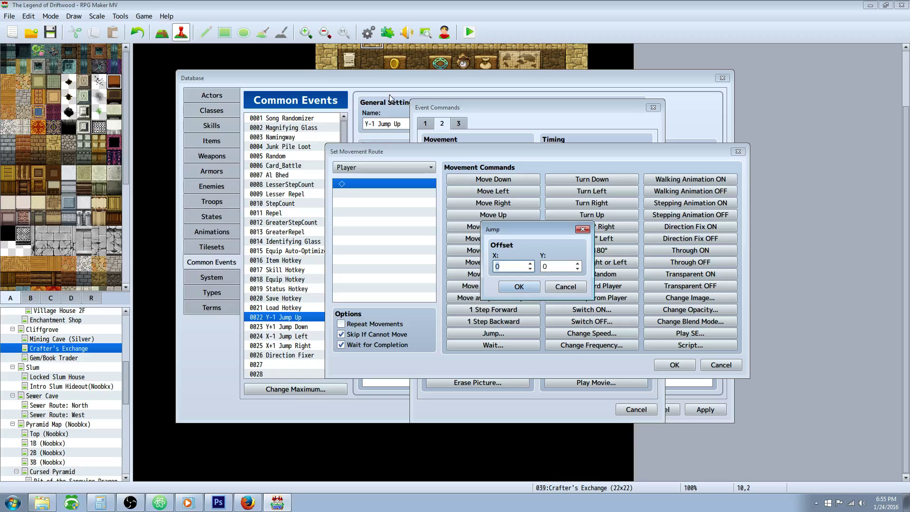
{"action": "left_click", "coordinate": [508, 271]}
{"action": "left_click", "coordinate": [565, 287]}
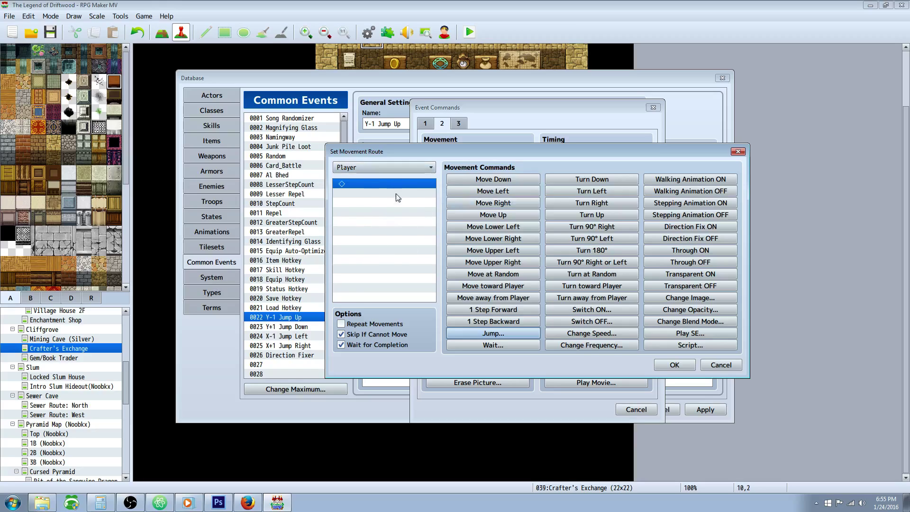
{"action": "left_click", "coordinate": [674, 365]}
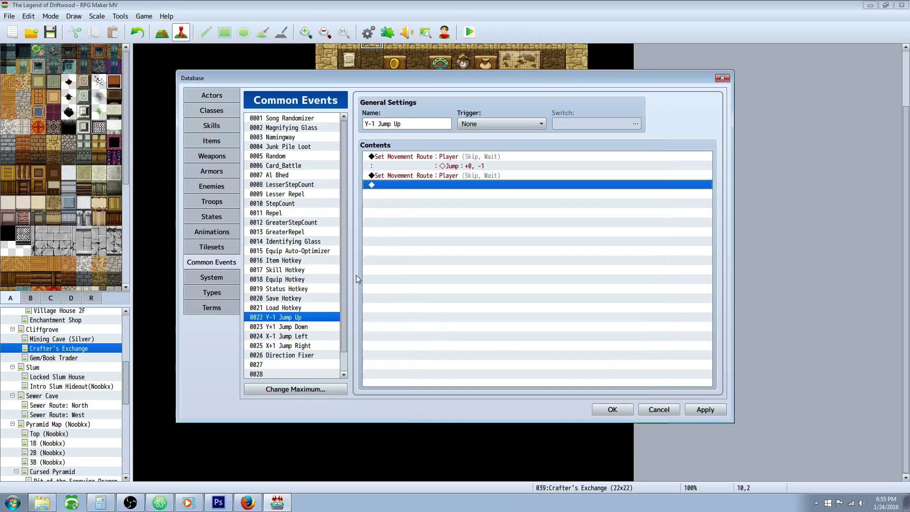
Browse the jump events and open 0026 Direction Fixer, inspecting its If block lines
{"action": "left_click", "coordinate": [298, 345]}
{"action": "left_click", "coordinate": [300, 329]}
{"action": "left_click", "coordinate": [298, 338]}
{"action": "left_click", "coordinate": [300, 345]}
{"action": "left_click", "coordinate": [300, 355]}
{"action": "left_click", "coordinate": [411, 158]}
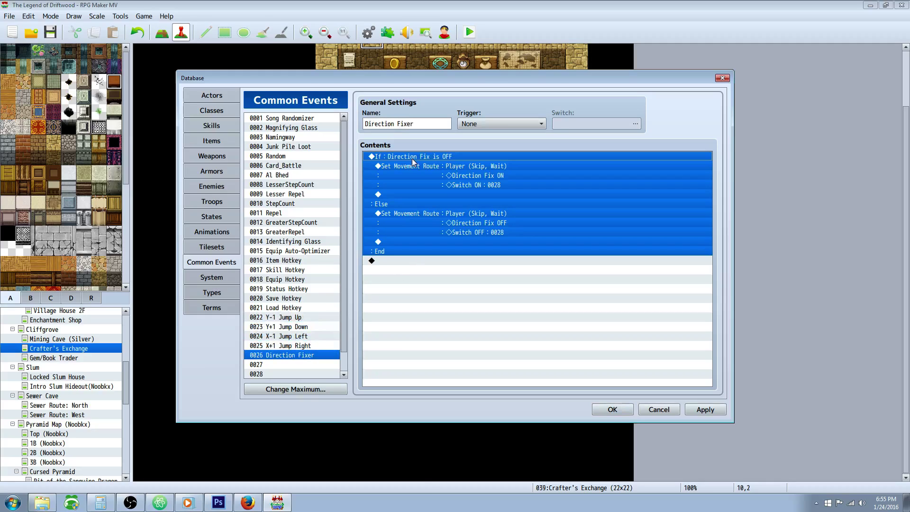
{"action": "left_click", "coordinate": [416, 289]}
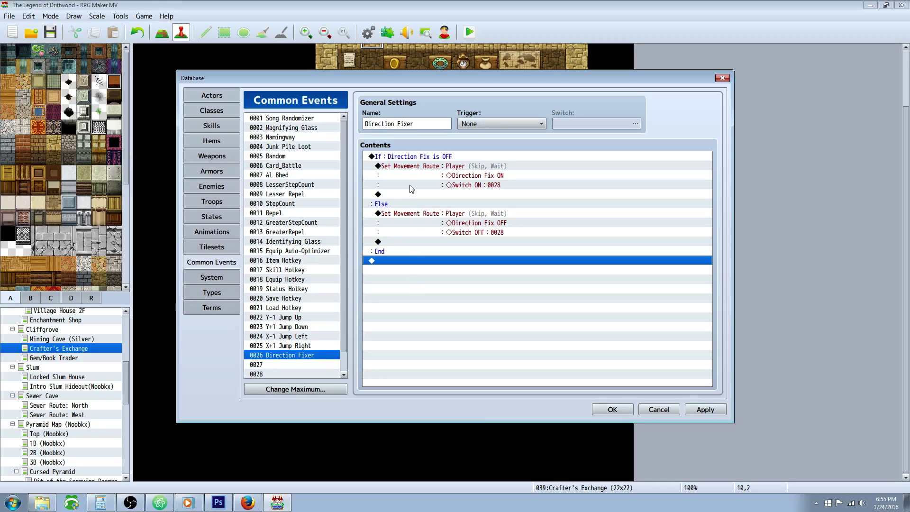
{"action": "left_click", "coordinate": [414, 163]}
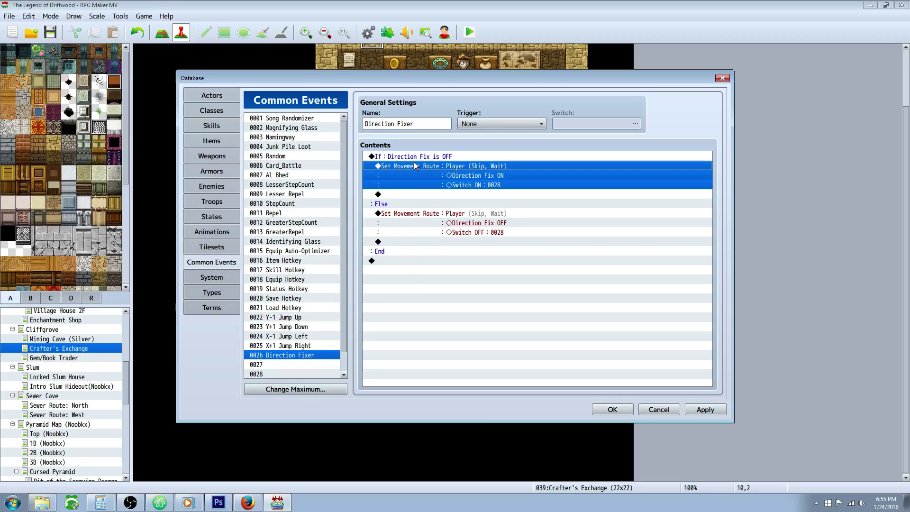
{"action": "left_click", "coordinate": [420, 157]}
{"action": "left_click", "coordinate": [416, 261]}
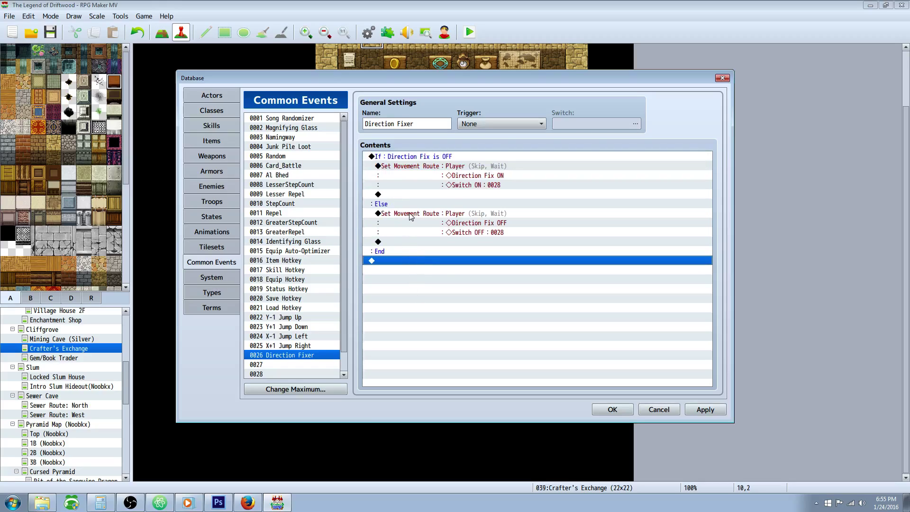
{"action": "left_click", "coordinate": [404, 157]}
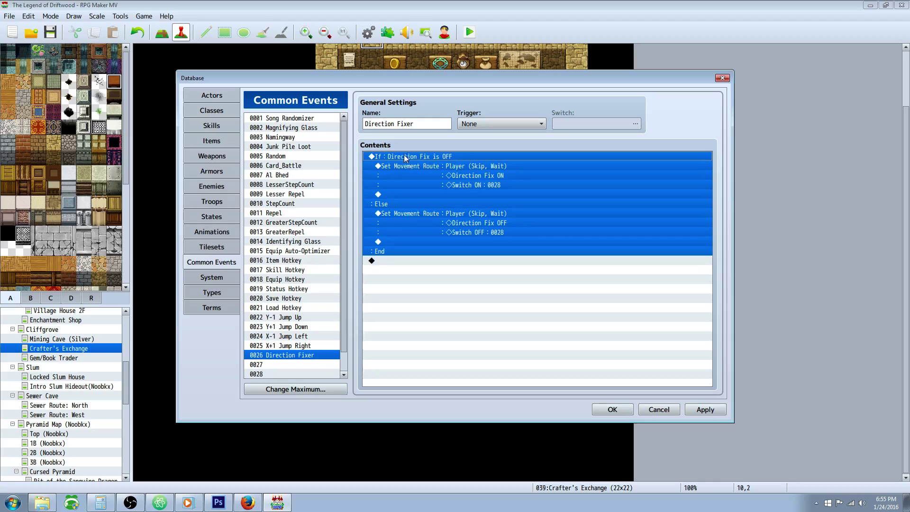
{"action": "left_click", "coordinate": [401, 260]}
Start inserting a Conditional Branch at the end, then cancel without adding it
{"action": "right_click", "coordinate": [398, 259]}
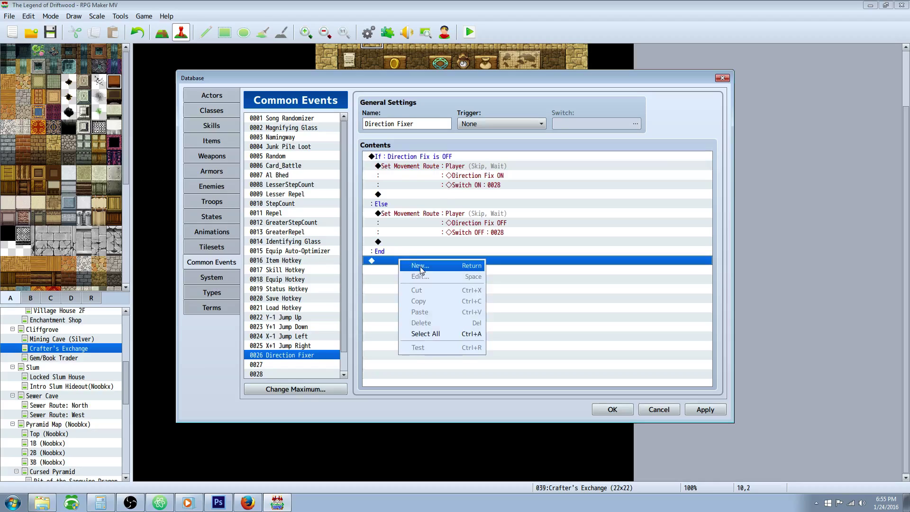
{"action": "left_click", "coordinate": [420, 266]}
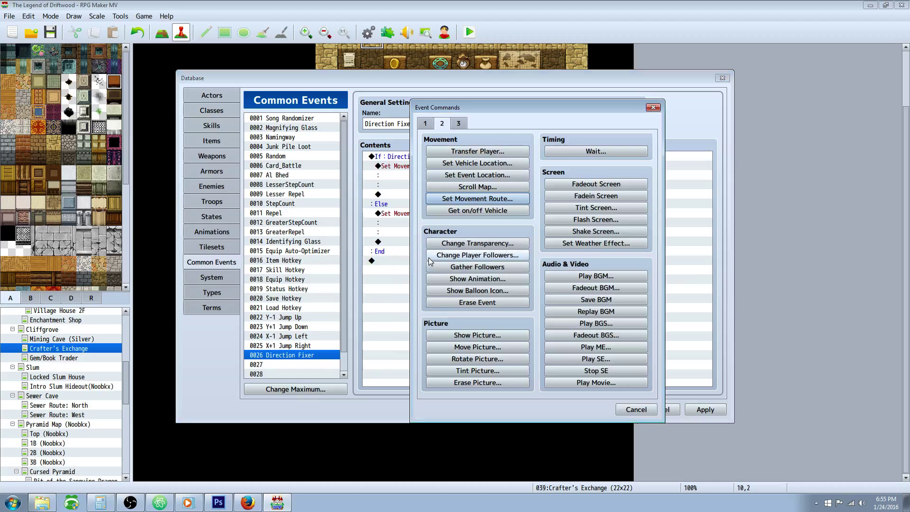
{"action": "left_click", "coordinate": [427, 126]}
{"action": "left_click", "coordinate": [478, 295]}
{"action": "left_click", "coordinate": [625, 348]}
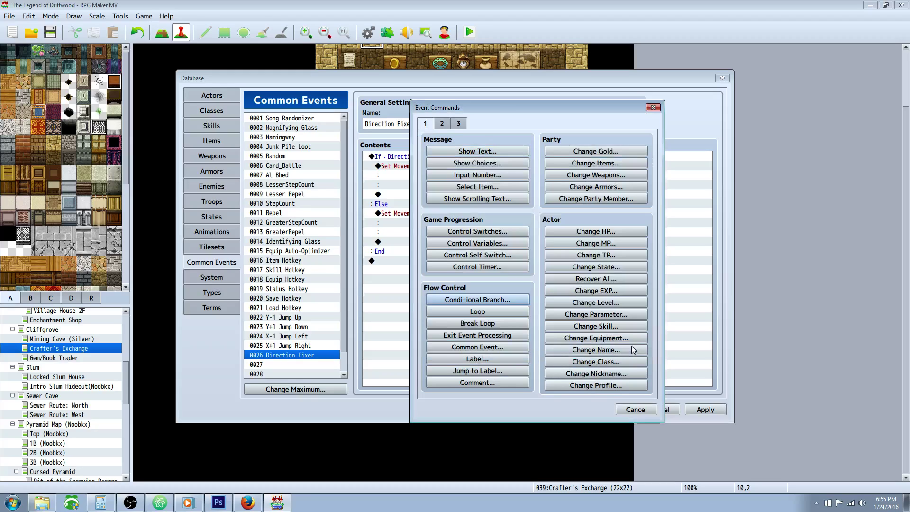
{"action": "left_click", "coordinate": [629, 409]}
Verify the If condition still checks switch 0028 Direction Fix, leaving it unchanged
{"action": "right_click", "coordinate": [423, 156]}
{"action": "left_click", "coordinate": [448, 174]}
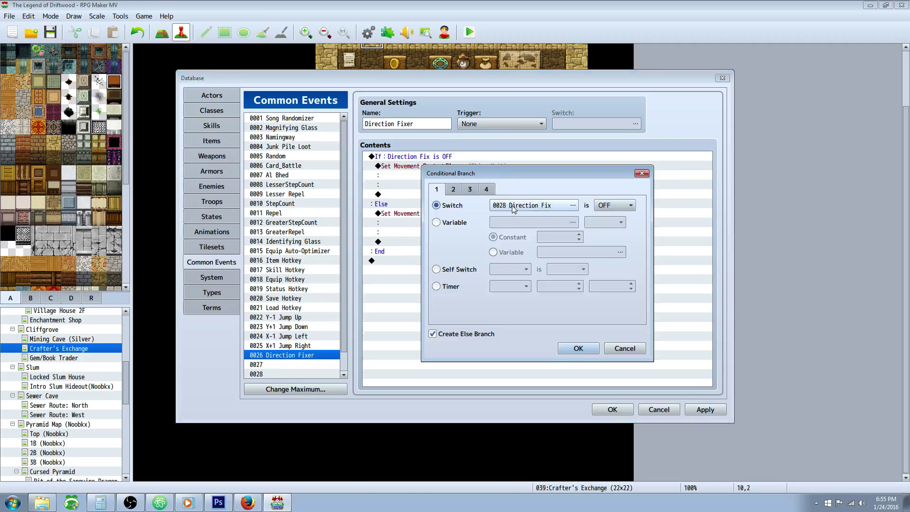
{"action": "left_click", "coordinate": [575, 207]}
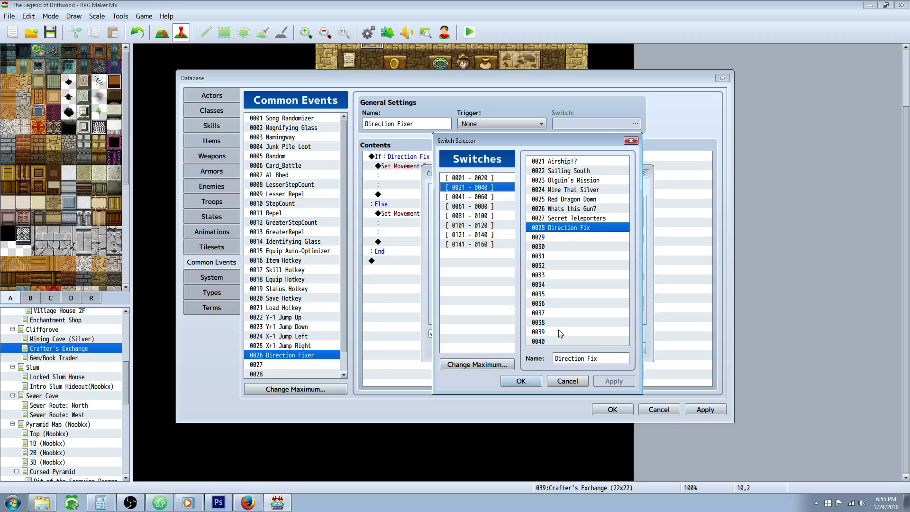
{"action": "left_click", "coordinate": [528, 382]}
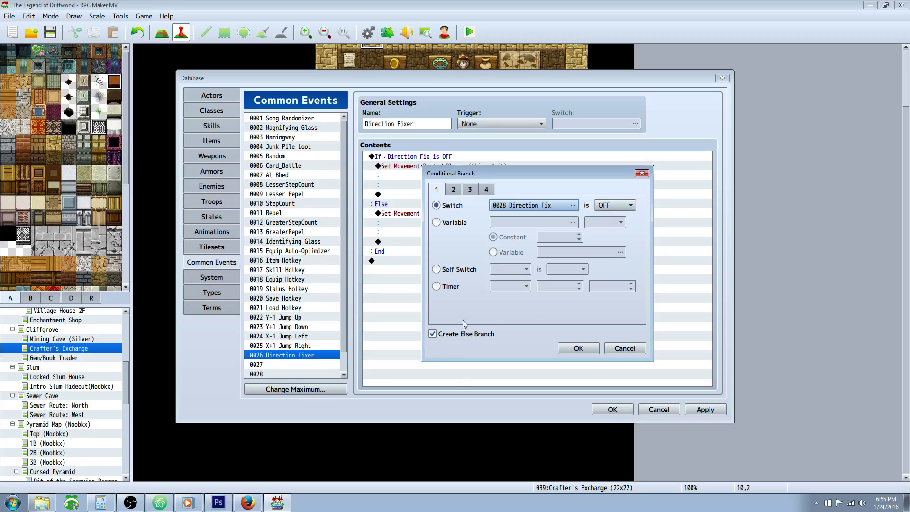
{"action": "left_click", "coordinate": [579, 349]}
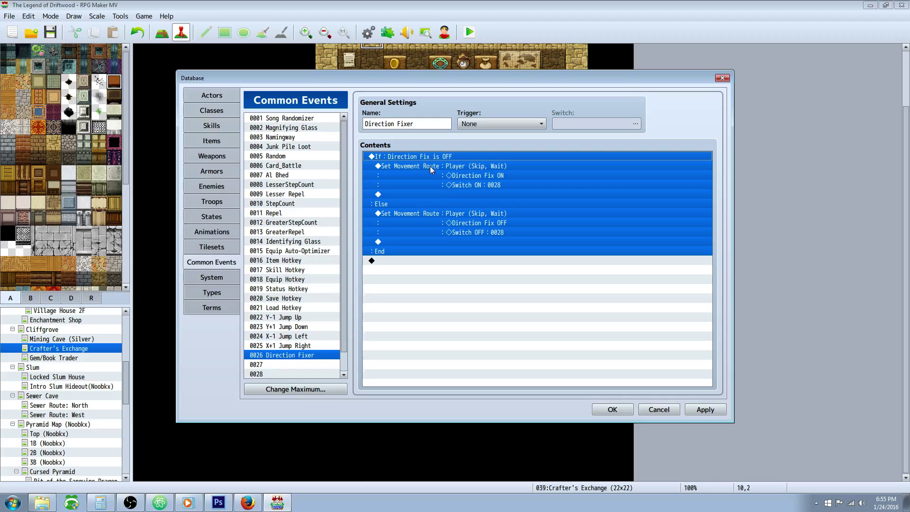
Inspect the If branch route (Direction Fix ON, Switch ON 0028) and keep it as is
{"action": "left_click", "coordinate": [432, 186]}
{"action": "right_click", "coordinate": [433, 168]}
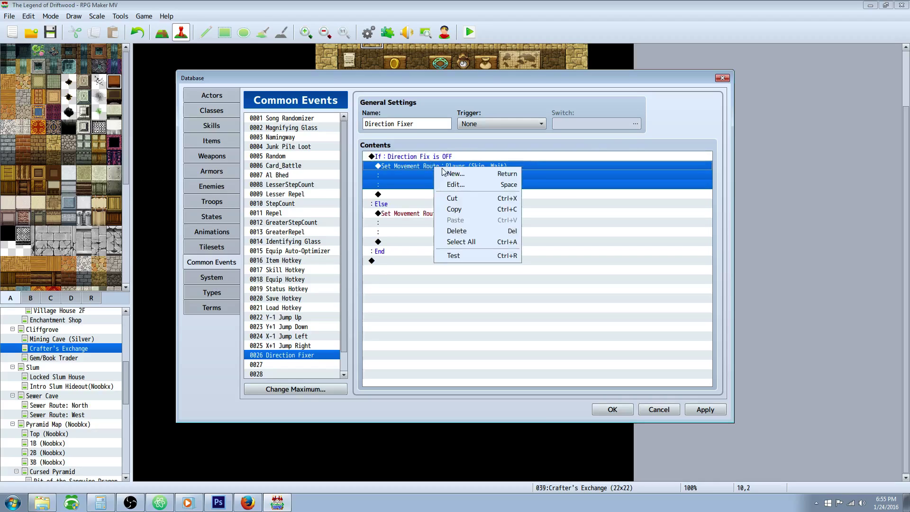
{"action": "left_click", "coordinate": [474, 188]}
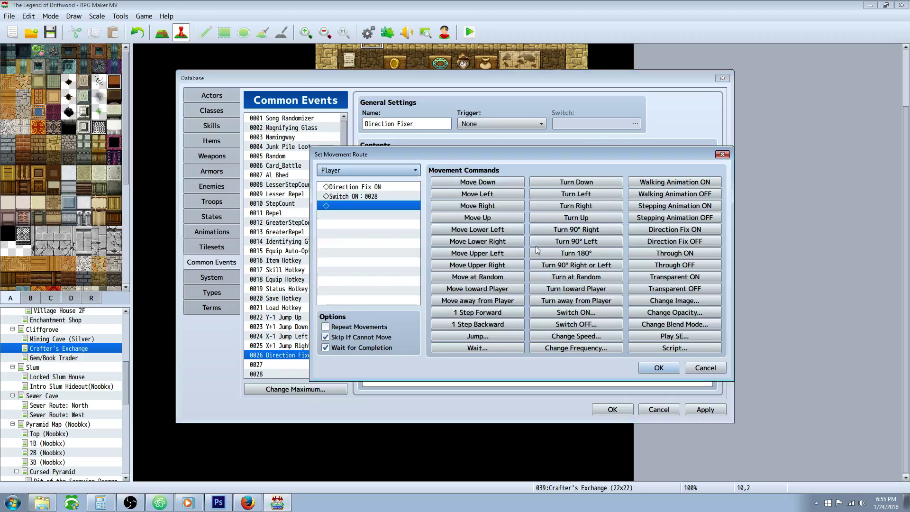
{"action": "left_click", "coordinate": [380, 185]}
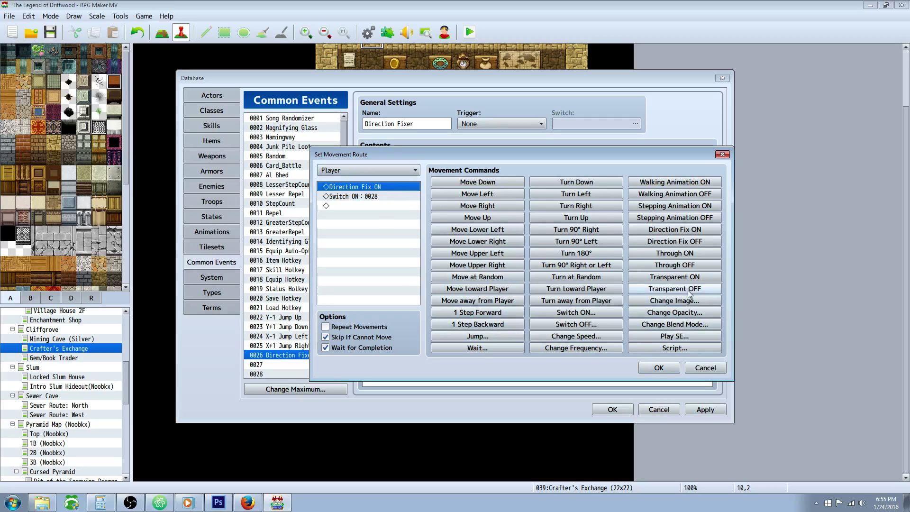
{"action": "left_click", "coordinate": [348, 197]}
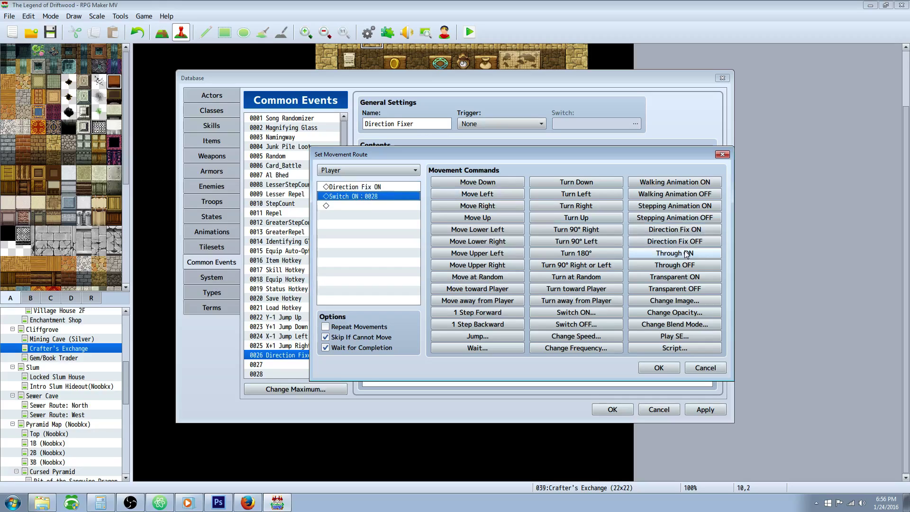
{"action": "left_click", "coordinate": [576, 313]}
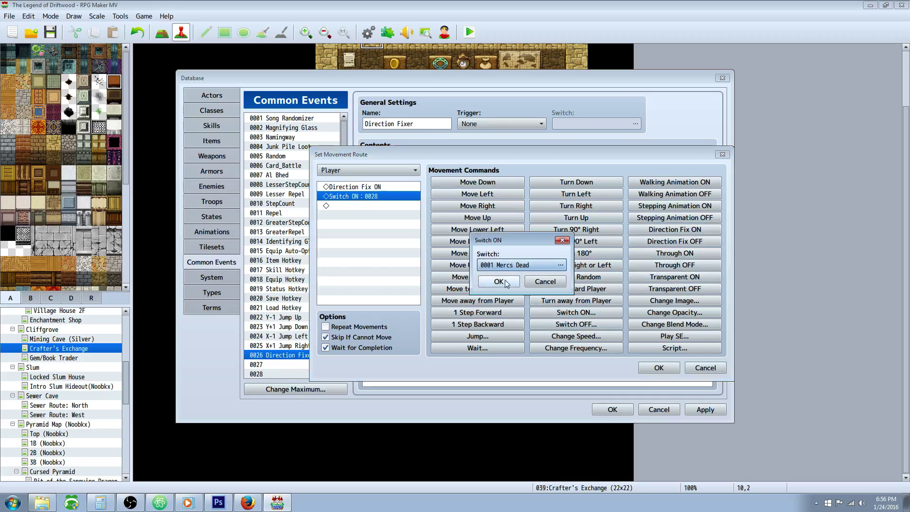
{"action": "left_click", "coordinate": [528, 269]}
{"action": "left_click", "coordinate": [551, 381]}
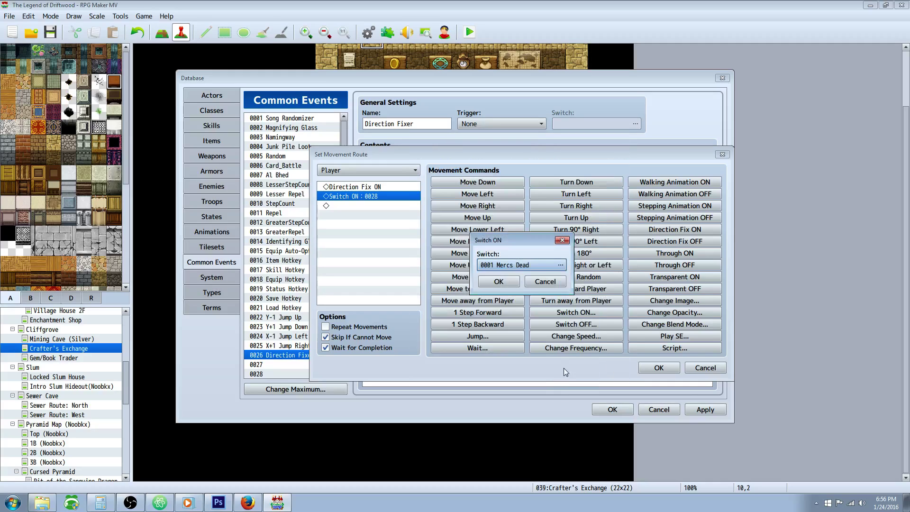
{"action": "left_click", "coordinate": [566, 281]}
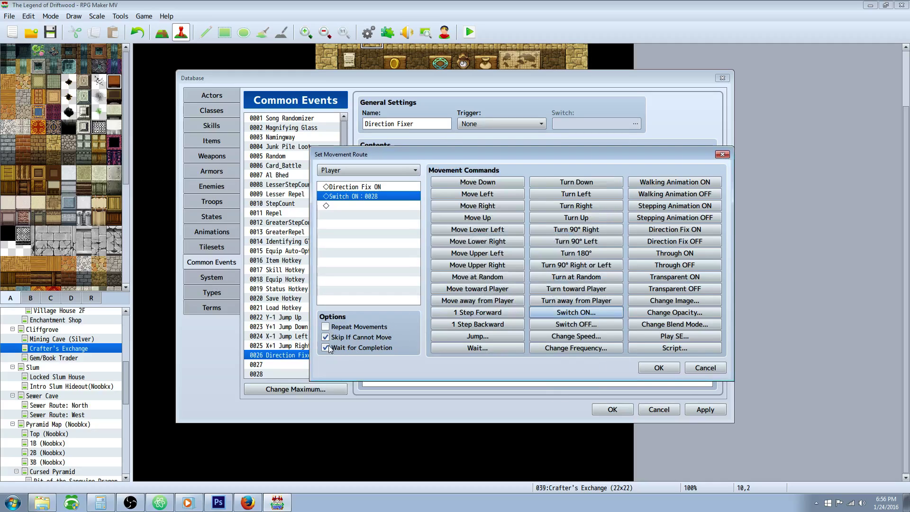
{"action": "left_click", "coordinate": [652, 369]}
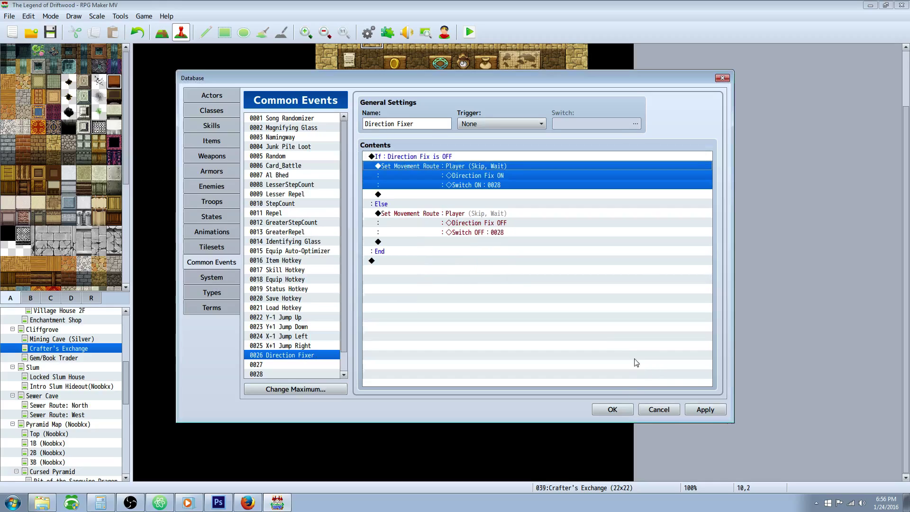
Inspect the Else branch route (Direction Fix OFF, Switch OFF 0028) and keep it as is
{"action": "left_click", "coordinate": [417, 193]}
{"action": "left_click", "coordinate": [419, 220]}
{"action": "left_click", "coordinate": [418, 215]}
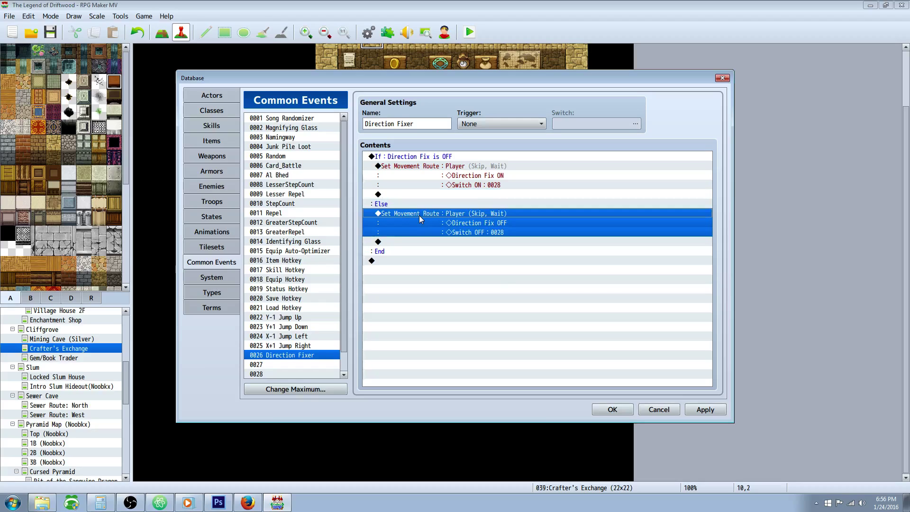
{"action": "right_click", "coordinate": [419, 214]}
{"action": "left_click", "coordinate": [425, 232]}
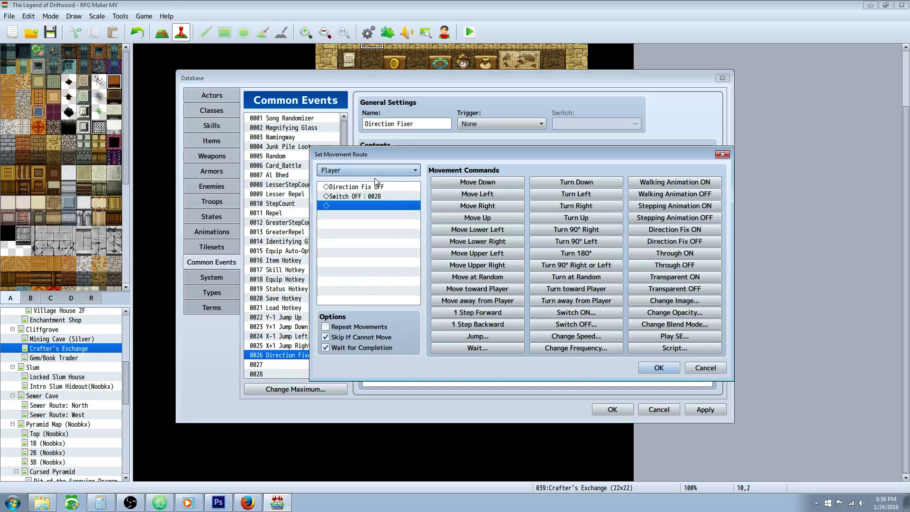
{"action": "left_click", "coordinate": [369, 187]}
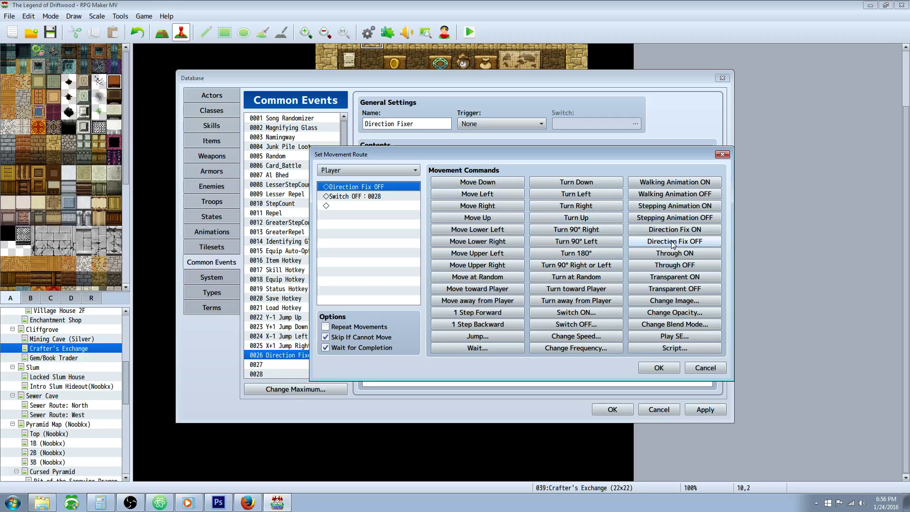
{"action": "left_click", "coordinate": [373, 197]}
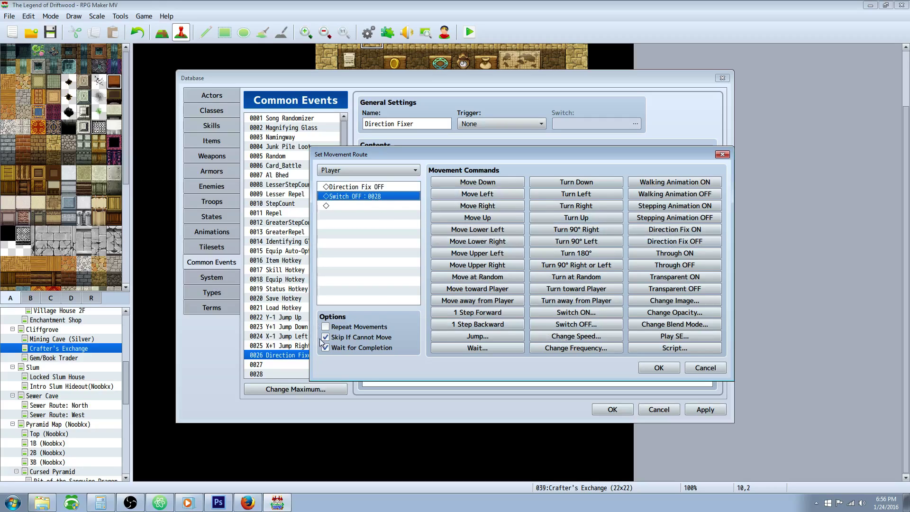
{"action": "left_click", "coordinate": [645, 368]}
Step through the hotkey common events down to 0020 Save Hotkey
{"action": "left_click", "coordinate": [458, 260]}
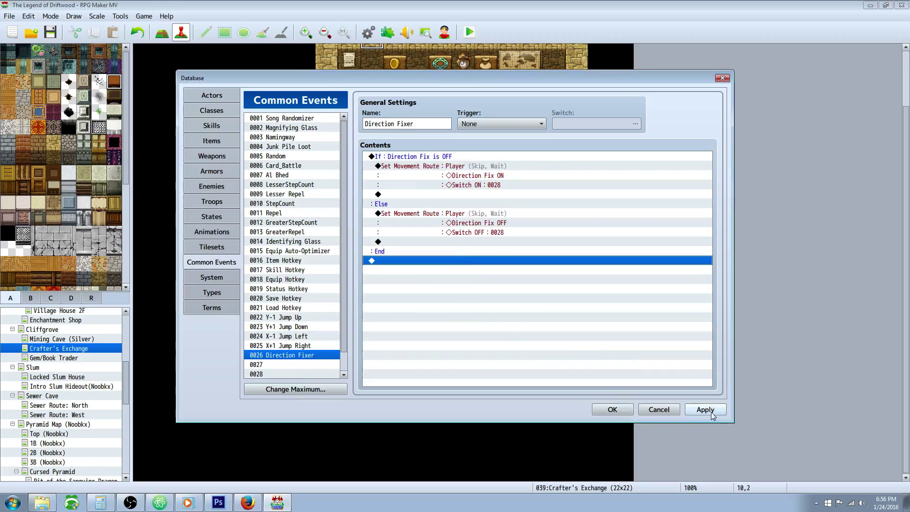
{"action": "left_click", "coordinate": [298, 261]}
{"action": "left_click", "coordinate": [299, 250]}
{"action": "left_click", "coordinate": [299, 260]}
{"action": "left_click", "coordinate": [300, 270]}
{"action": "left_click", "coordinate": [299, 279]}
{"action": "left_click", "coordinate": [299, 289]}
{"action": "left_click", "coordinate": [300, 298]}
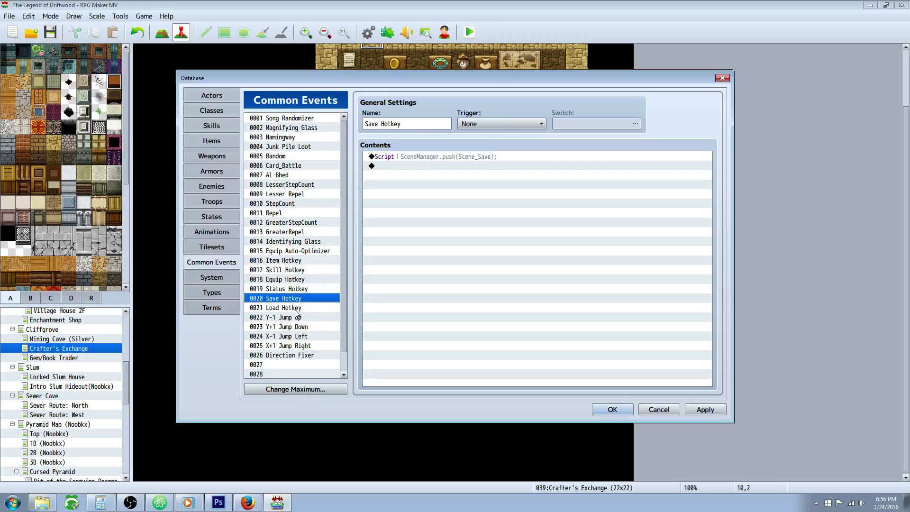
{"action": "key", "text": "alt+Tab"}
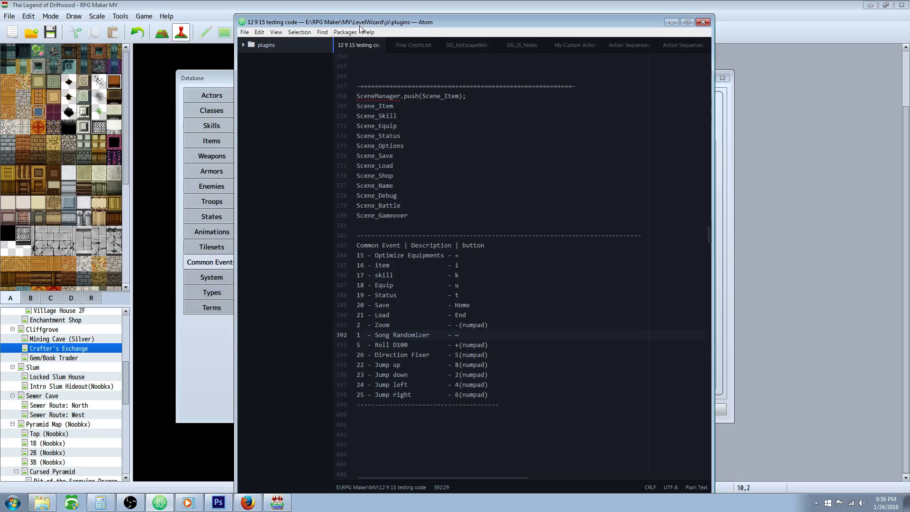
{"action": "left_click_drag", "start_coordinate": [359, 25], "coordinate": [535, 37]}
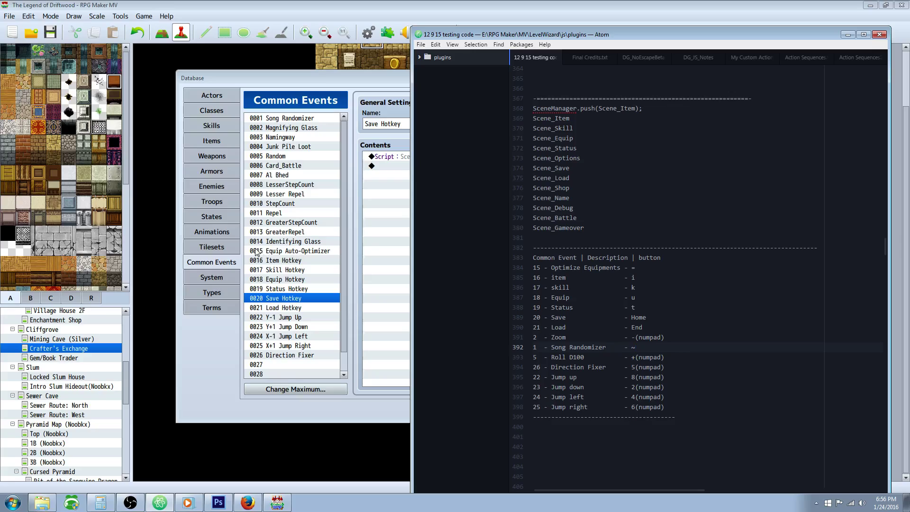
{"action": "double_click", "coordinate": [540, 268]}
{"action": "left_click", "coordinate": [539, 280]}
{"action": "left_click", "coordinate": [565, 278]}
{"action": "left_click_drag", "start_coordinate": [630, 280], "coordinate": [637, 279]}
{"action": "left_click_drag", "start_coordinate": [533, 289], "coordinate": [664, 406]}
{"action": "key", "text": "alt+Tab"}
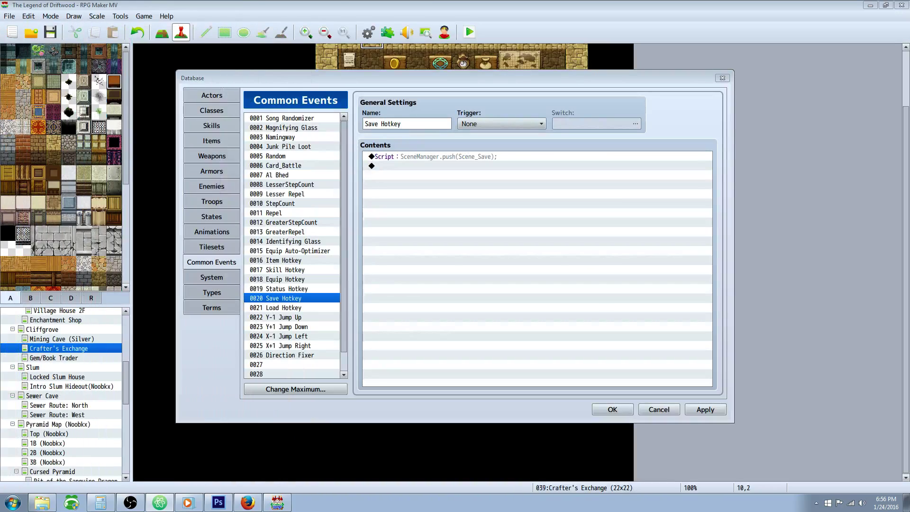
Close the Database and open YEP_ButtonCommonEvents in the Plugin Manager
{"action": "left_click", "coordinate": [614, 408]}
{"action": "left_click", "coordinate": [388, 32]}
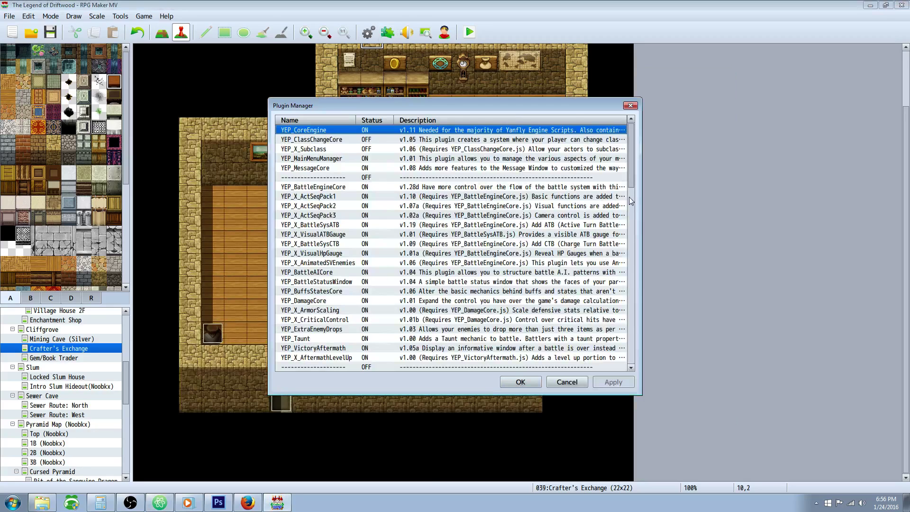
{"action": "scroll", "coordinate": [627, 175], "scroll_direction": "down", "scroll_amount": 5}
{"action": "left_click_drag", "start_coordinate": [628, 196], "coordinate": [627, 253]}
{"action": "double_click", "coordinate": [329, 357]}
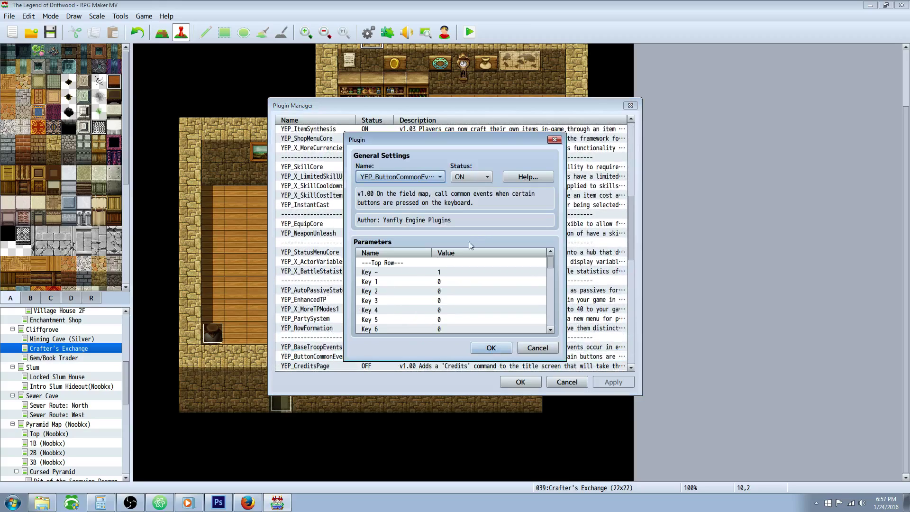
Inspect the Key ~ (1) and Key 1 mappings, then close both plugin dialogs
{"action": "left_click", "coordinate": [394, 274]}
{"action": "scroll", "coordinate": [421, 290], "scroll_direction": "down", "scroll_amount": 1}
{"action": "scroll", "coordinate": [422, 290], "scroll_direction": "up", "scroll_amount": 1}
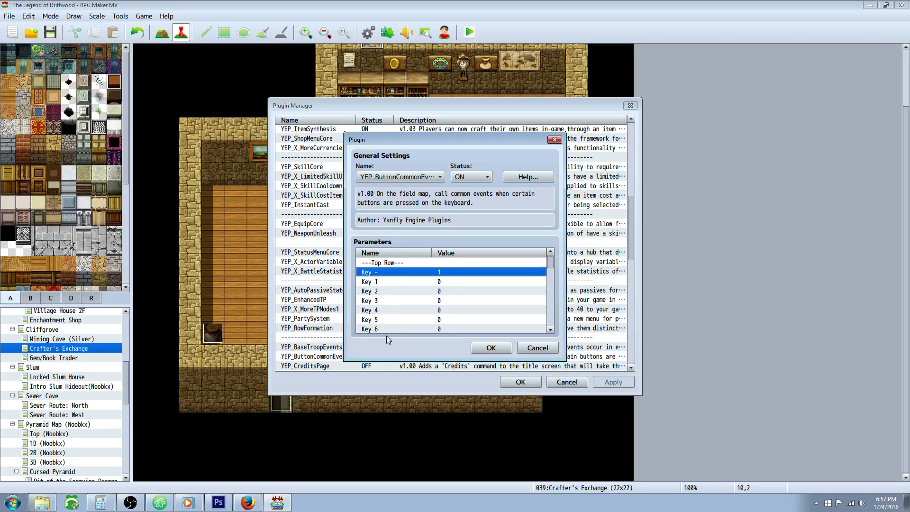
{"action": "left_click", "coordinate": [461, 280]}
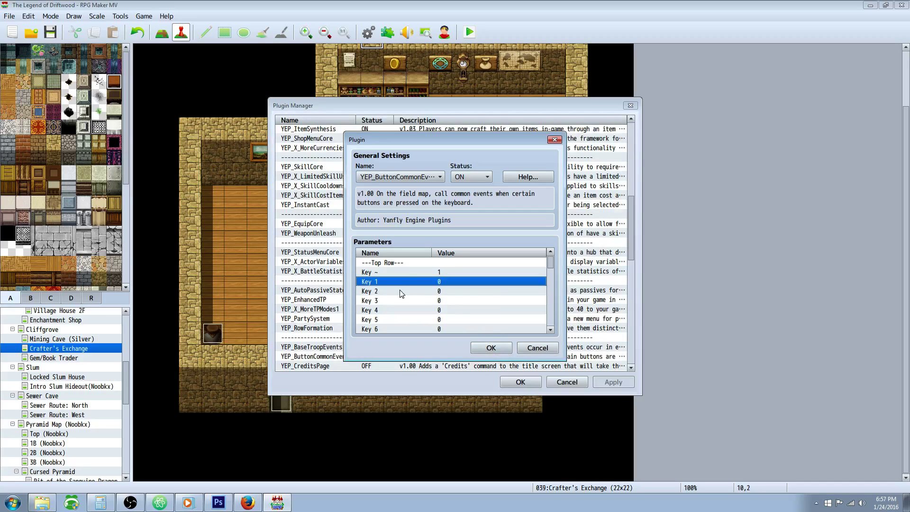
{"action": "left_click", "coordinate": [394, 272]}
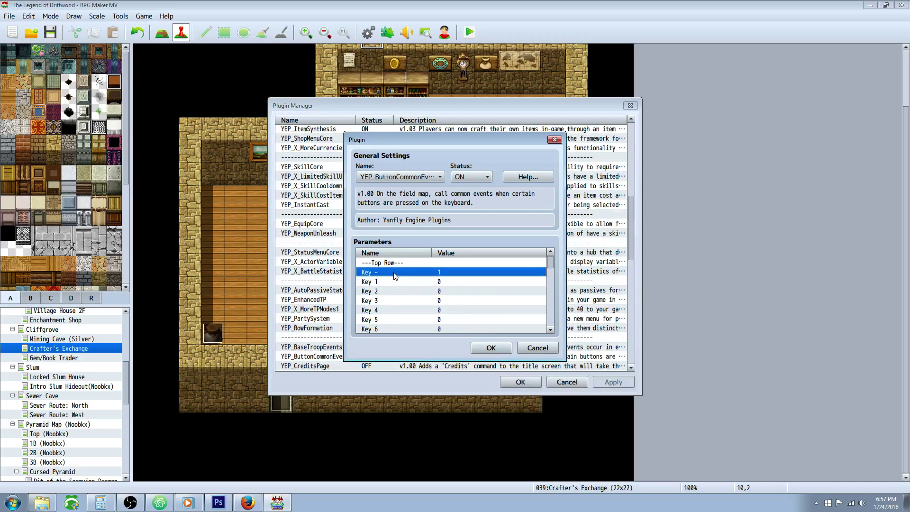
{"action": "left_click", "coordinate": [491, 347]}
{"action": "left_click", "coordinate": [520, 381]}
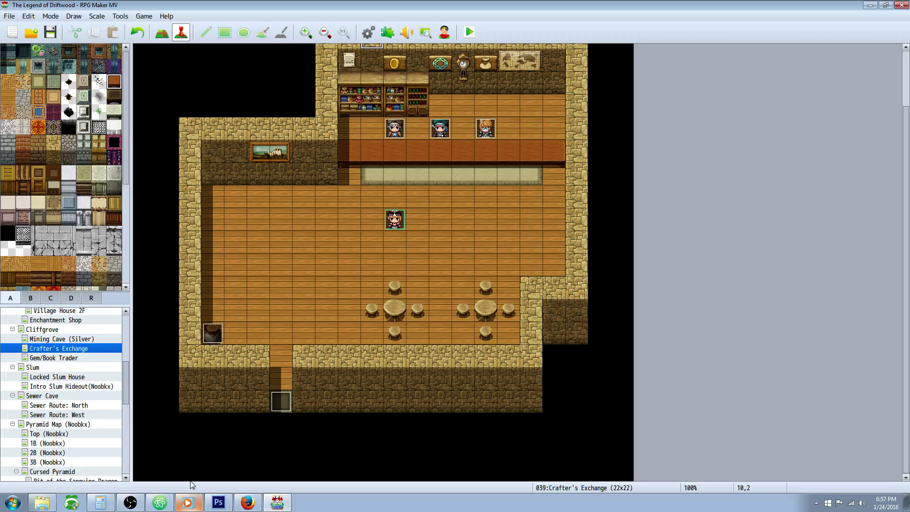
Save the project, launch a playtest and start a New Game
{"action": "left_click", "coordinate": [470, 33]}
{"action": "left_click", "coordinate": [415, 273]}
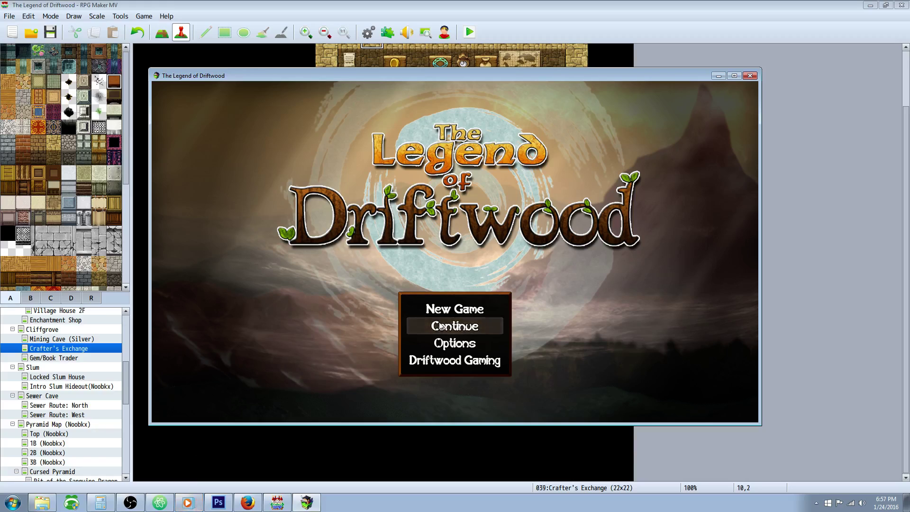
{"action": "left_click", "coordinate": [453, 311]}
{"action": "left_click", "coordinate": [453, 311]}
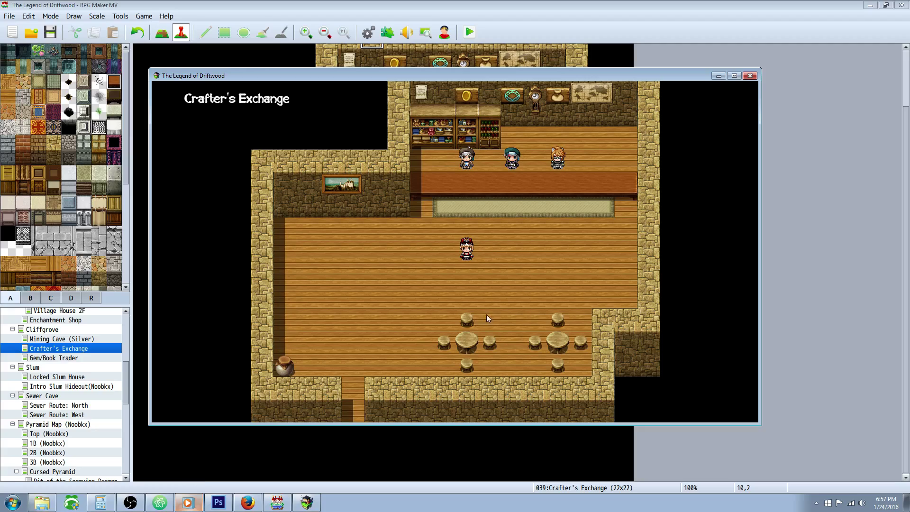
Walk the heroine around Crafter's Exchange with the arrow keys, dismissing the music message
{"action": "left_click", "coordinate": [486, 314]}
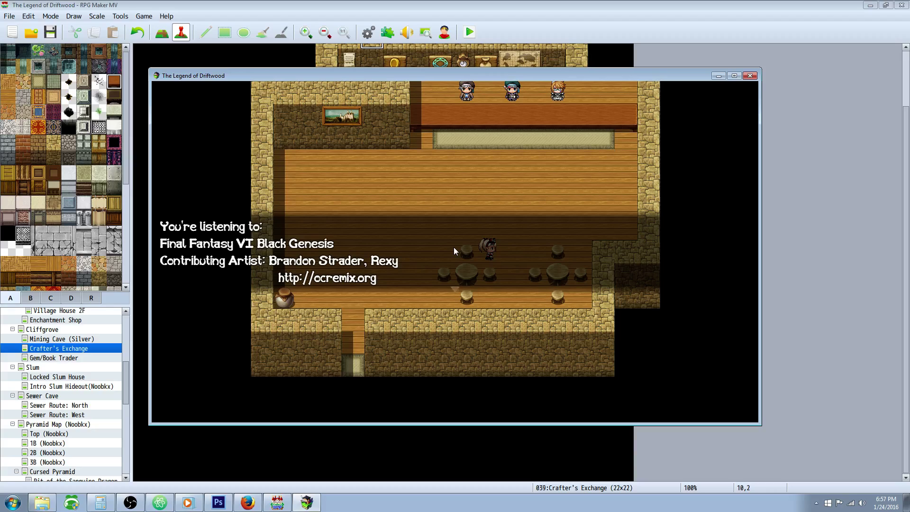
{"action": "key", "text": "Left"}
{"action": "key", "text": "Left"}
{"action": "key", "text": "Left"}
{"action": "key", "text": "Left"}
{"action": "key", "text": "Right"}
{"action": "key", "text": "Right"}
{"action": "key", "text": "Up"}
{"action": "key", "text": "Up"}
{"action": "key", "text": "Up"}
{"action": "key", "text": "Left"}
{"action": "key", "text": "Left"}
{"action": "key", "text": "Down"}
{"action": "key", "text": "Down"}
{"action": "key", "text": "Down"}
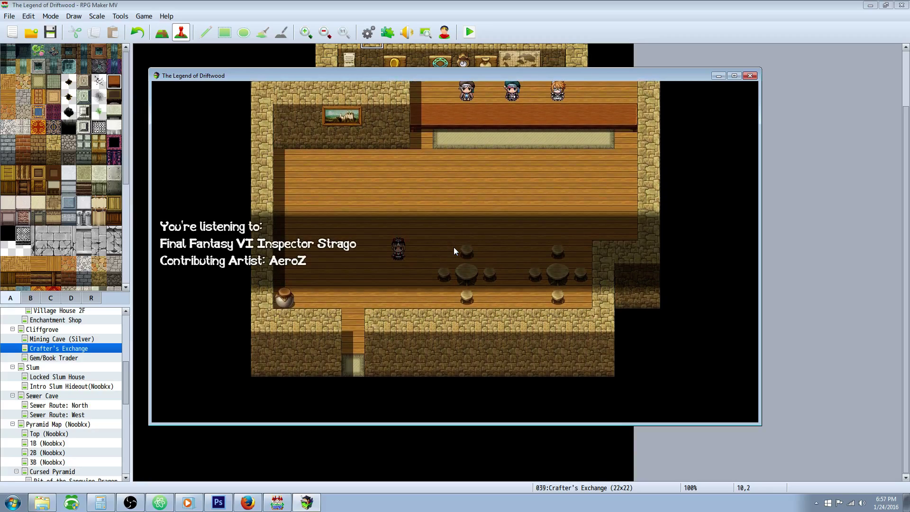
{"action": "key", "text": "Right"}
{"action": "key", "text": "Right"}
{"action": "key", "text": "Down"}
{"action": "key", "text": "Left"}
{"action": "key", "text": "Up"}
Keep walking around the tables and dismiss the next two song announcements
{"action": "key", "text": "Right"}
{"action": "key", "text": "Down"}
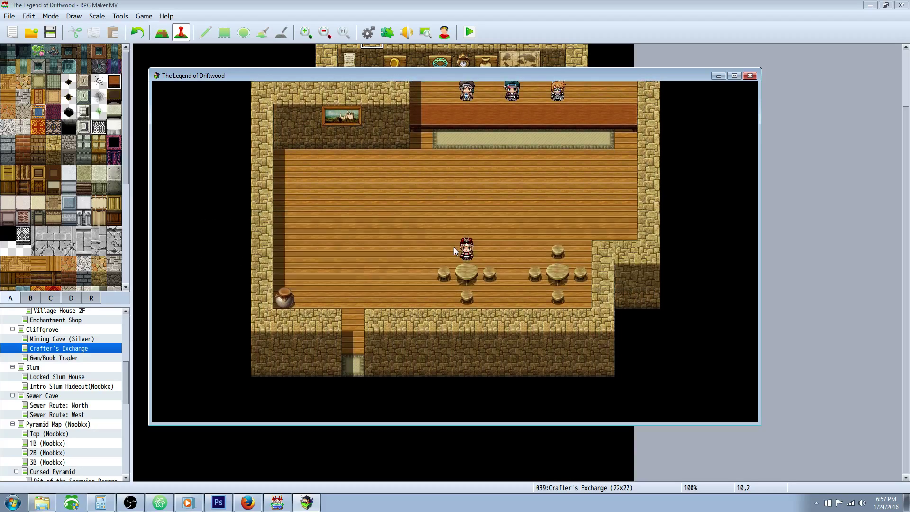
{"action": "key", "text": "Left"}
{"action": "key", "text": "Right"}
{"action": "key", "text": "Up"}
{"action": "key", "text": "Left"}
{"action": "key", "text": "Down"}
{"action": "key", "text": "Left"}
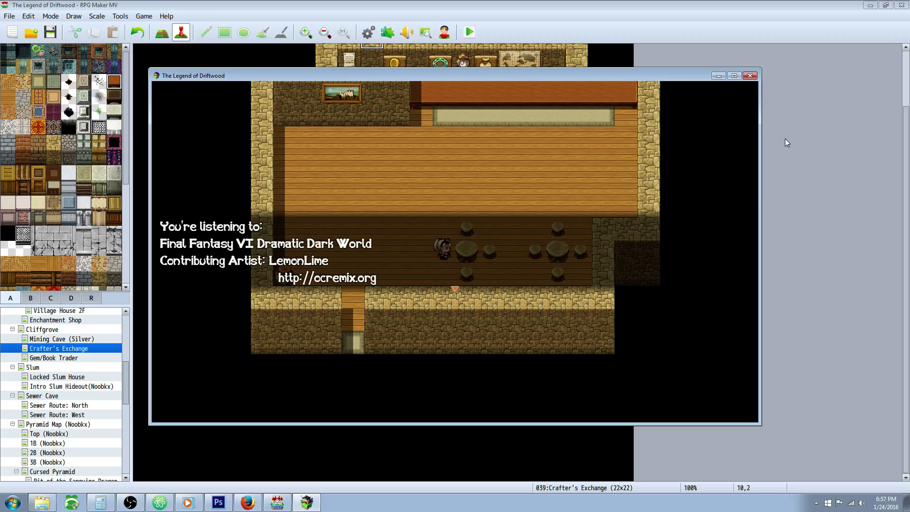
{"action": "key", "text": "Return"}
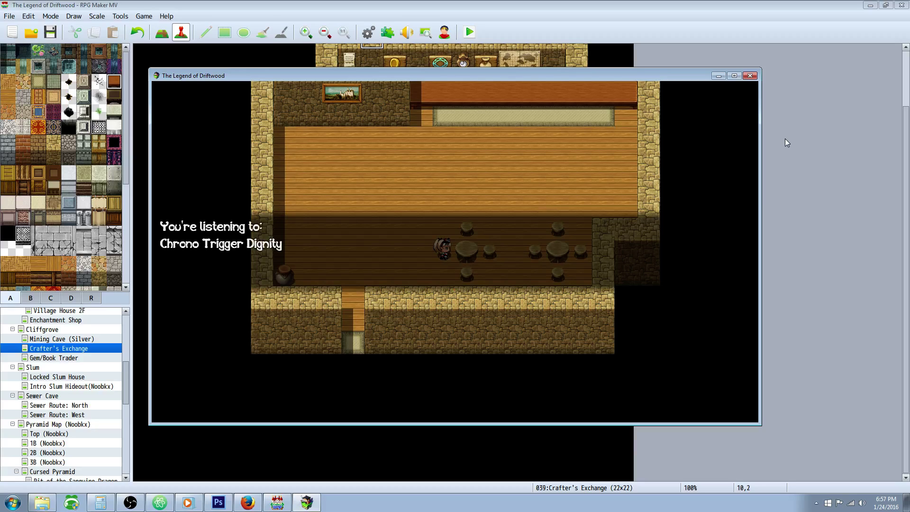
{"action": "key", "text": "Return"}
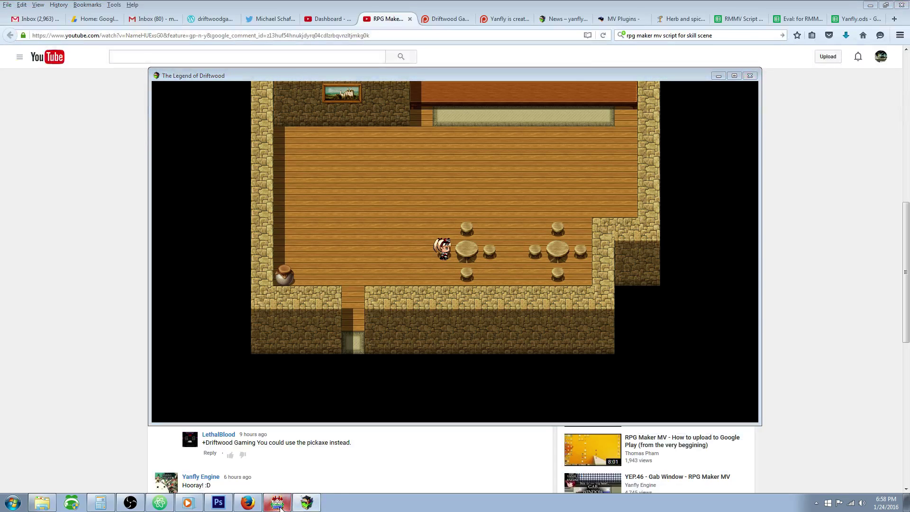
End the playtest and open YEP_ButtonCommonEvents from the Plugin Manager
{"action": "left_click", "coordinate": [284, 504]}
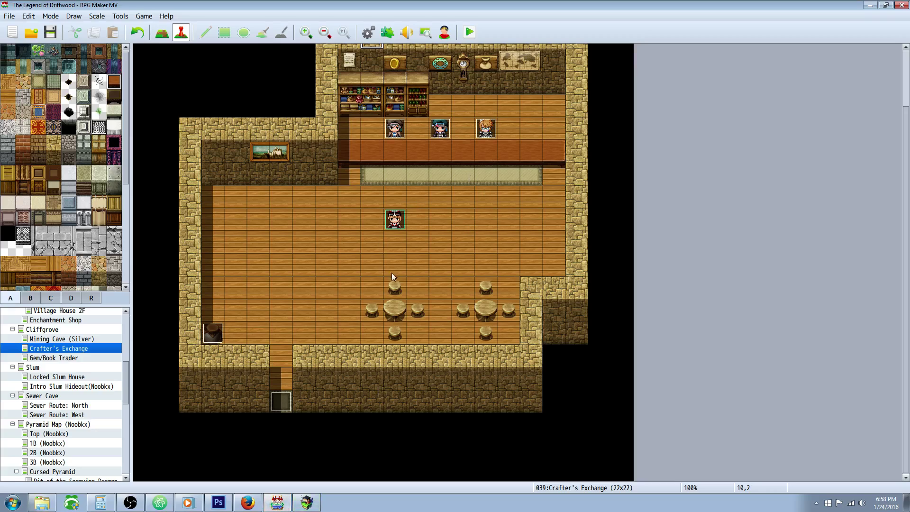
{"action": "left_click", "coordinate": [395, 31]}
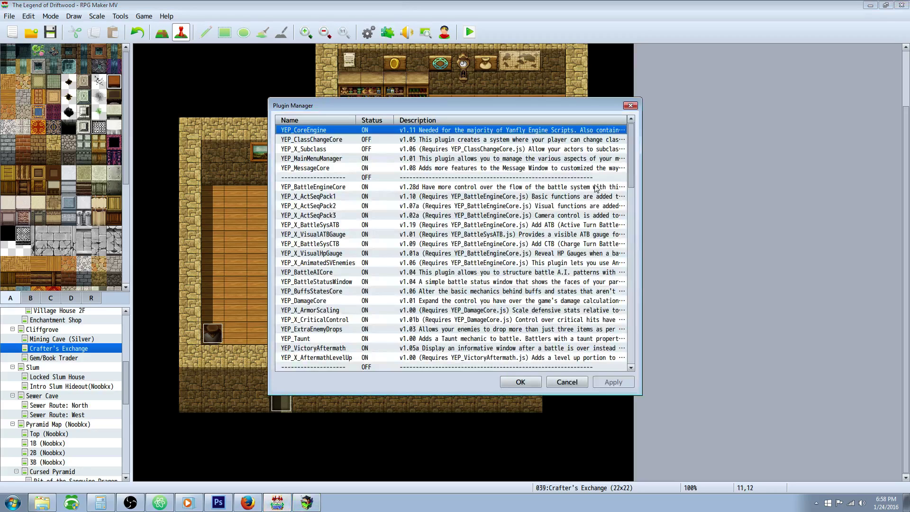
{"action": "left_click_drag", "start_coordinate": [632, 149], "coordinate": [624, 245]}
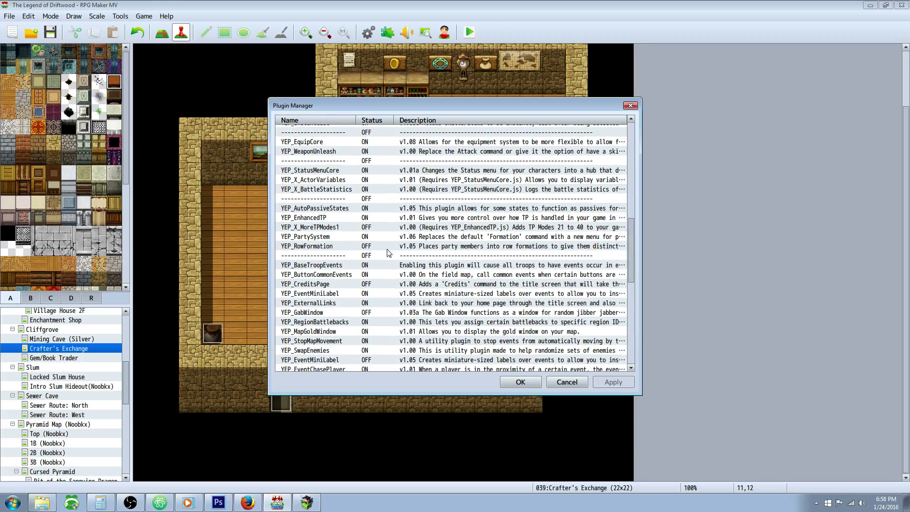
{"action": "double_click", "coordinate": [341, 274]}
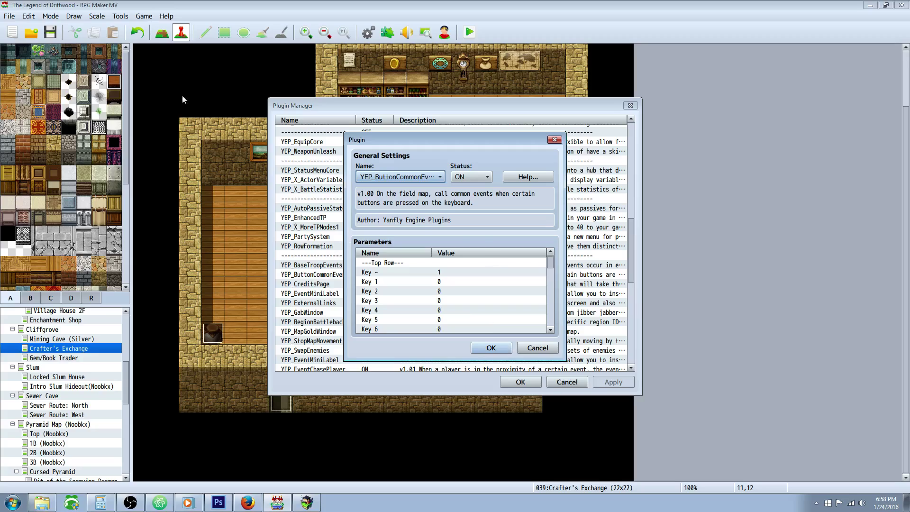
Check that Key ~ calls common event 1 and Key = calls 15
{"action": "left_click", "coordinate": [451, 272]}
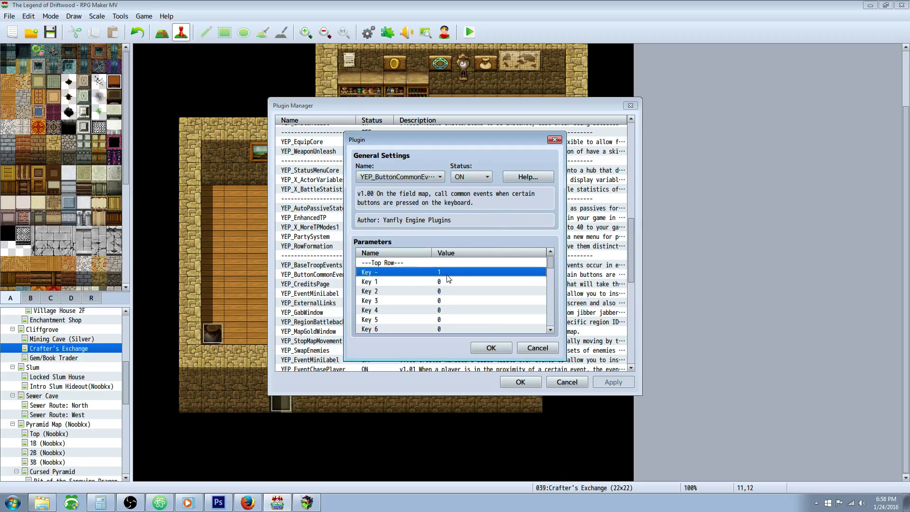
{"action": "double_click", "coordinate": [446, 272]}
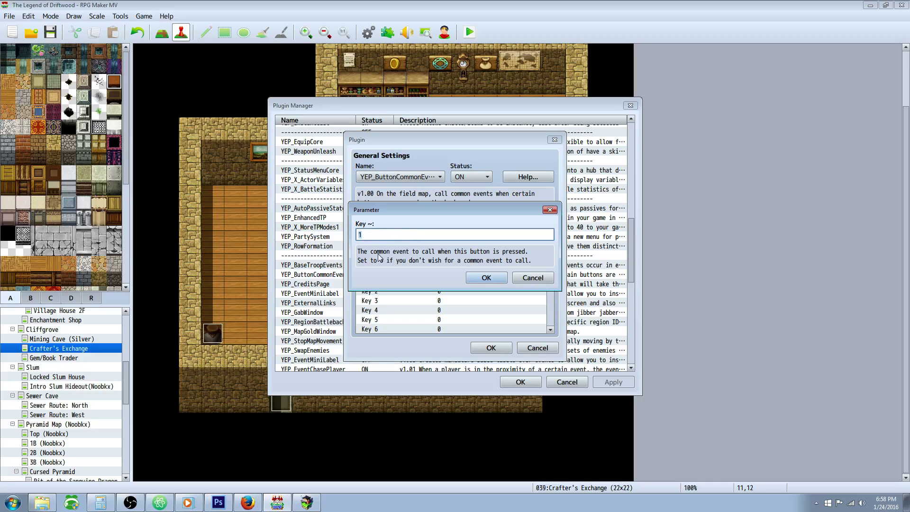
{"action": "left_click", "coordinate": [472, 278]}
{"action": "scroll", "coordinate": [454, 297], "scroll_direction": "down", "scroll_amount": 2}
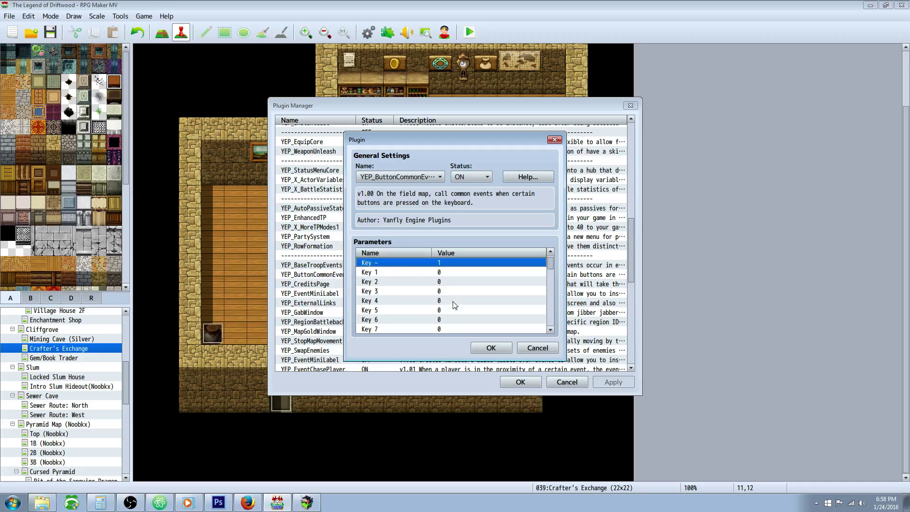
{"action": "scroll", "coordinate": [454, 297], "scroll_direction": "down", "scroll_amount": 1}
{"action": "left_click", "coordinate": [445, 301]}
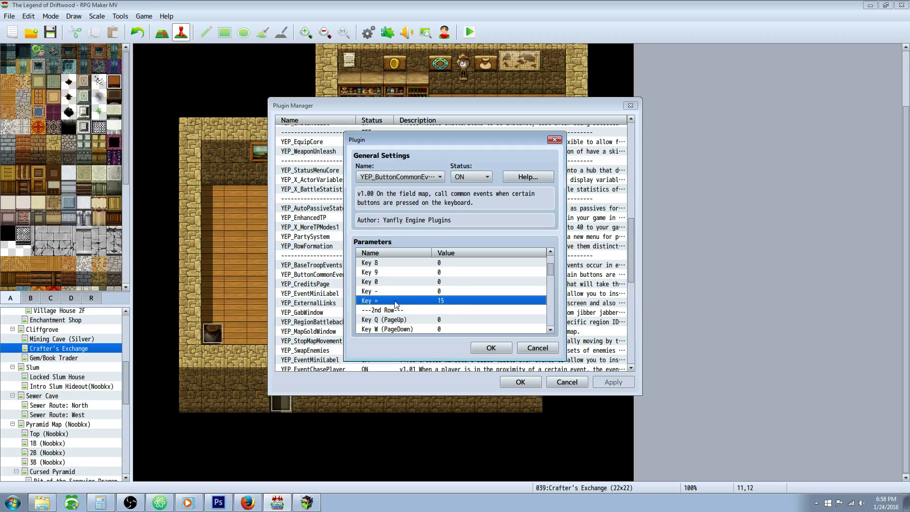
{"action": "double_click", "coordinate": [443, 302]}
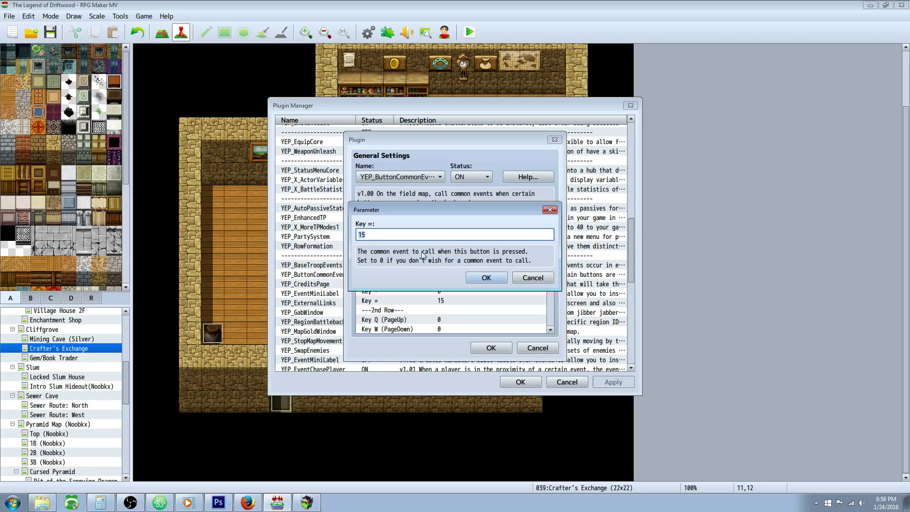
{"action": "left_click", "coordinate": [479, 280]}
Check Key T calls 19, review Keys U and I, and scroll to the NumPad keys
{"action": "scroll", "coordinate": [478, 280], "scroll_direction": "down", "scroll_amount": 3}
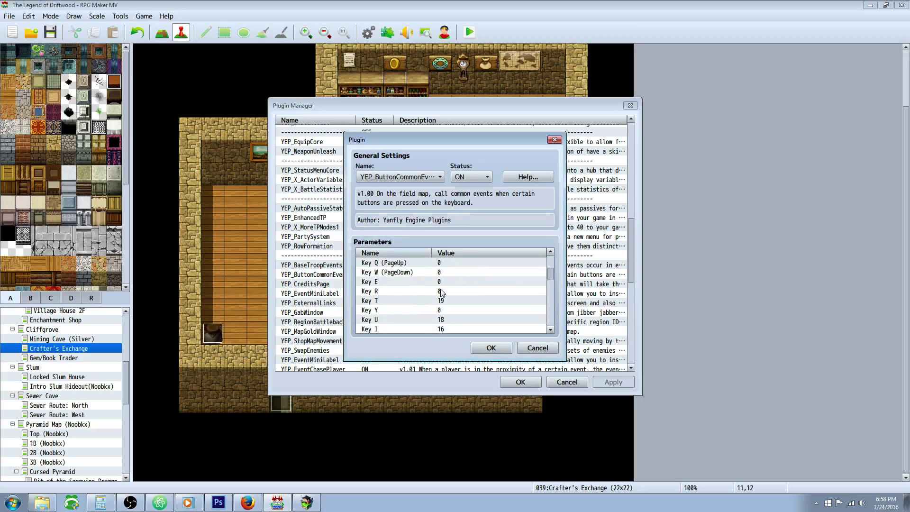
{"action": "left_click", "coordinate": [450, 284]}
{"action": "double_click", "coordinate": [448, 291]}
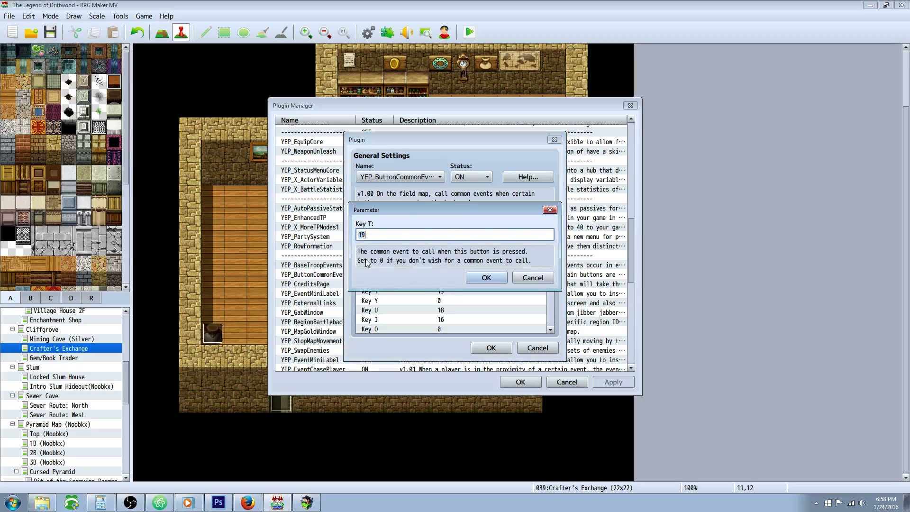
{"action": "left_click", "coordinate": [486, 278]}
{"action": "left_click", "coordinate": [432, 310]}
{"action": "scroll", "coordinate": [445, 298], "scroll_direction": "down", "scroll_amount": 1}
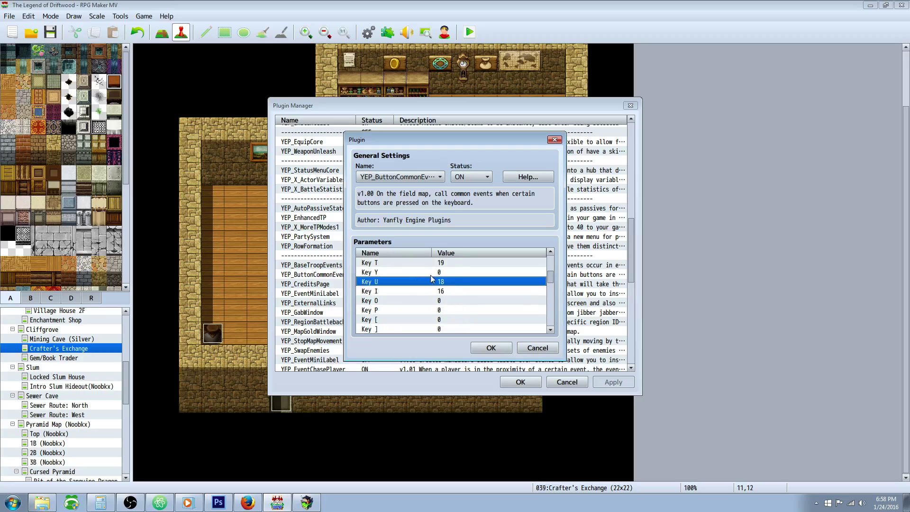
{"action": "left_click", "coordinate": [456, 291]}
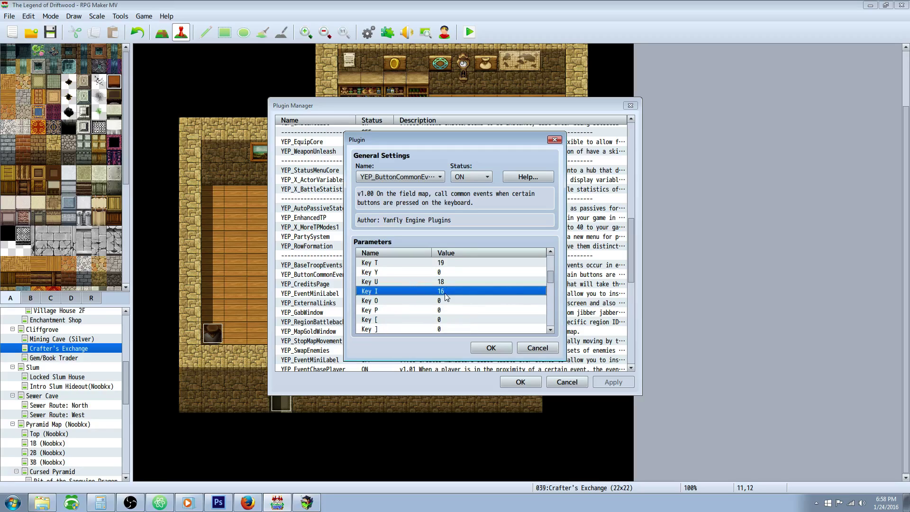
{"action": "scroll", "coordinate": [462, 290], "scroll_direction": "down", "scroll_amount": 5}
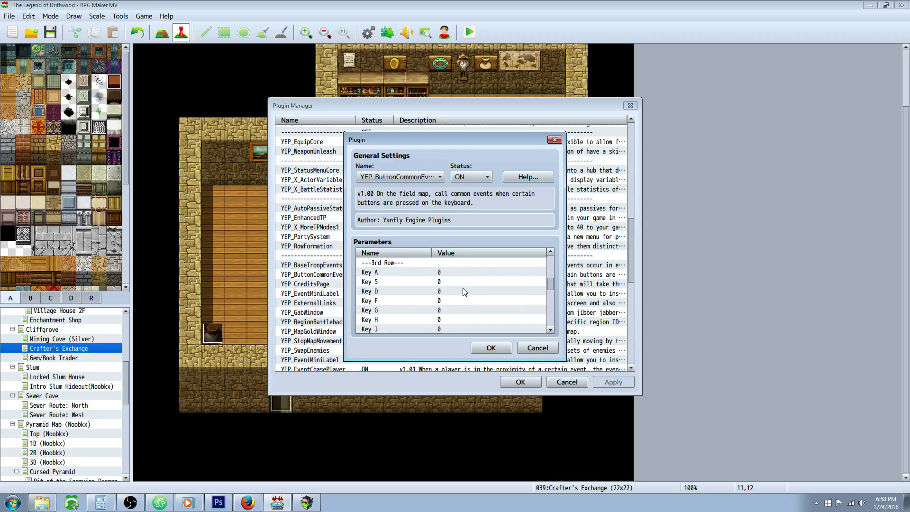
{"action": "scroll", "coordinate": [460, 288], "scroll_direction": "down", "scroll_amount": 7}
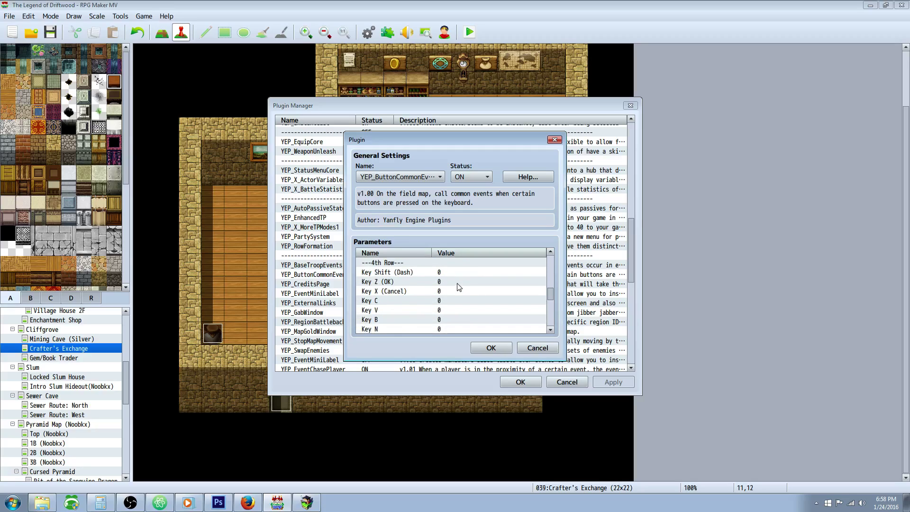
{"action": "scroll", "coordinate": [460, 288], "scroll_direction": "down", "scroll_amount": 4}
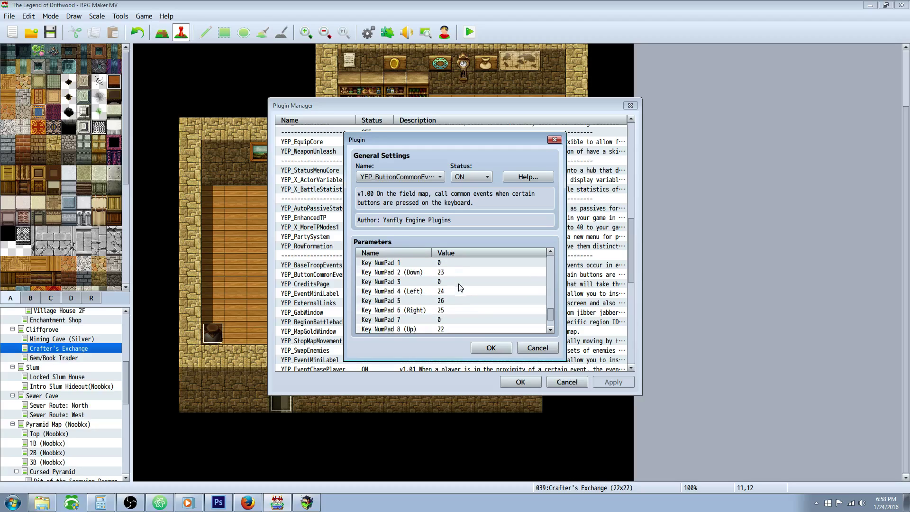
{"action": "scroll", "coordinate": [462, 289], "scroll_direction": "down", "scroll_amount": 3}
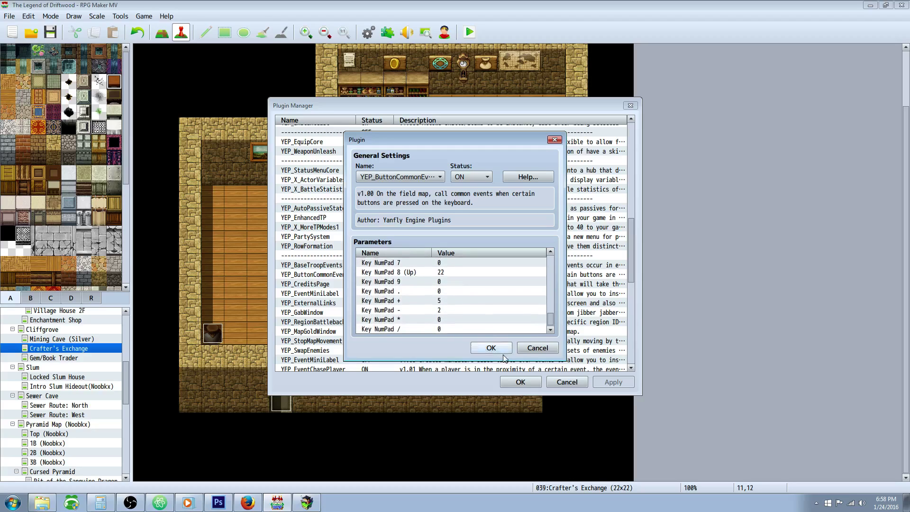
Dismiss the YEP_ButtonCommonEvents settings and Plugin Manager to reach the map editor
{"action": "key", "text": "Return"}
{"action": "key", "text": "Return"}
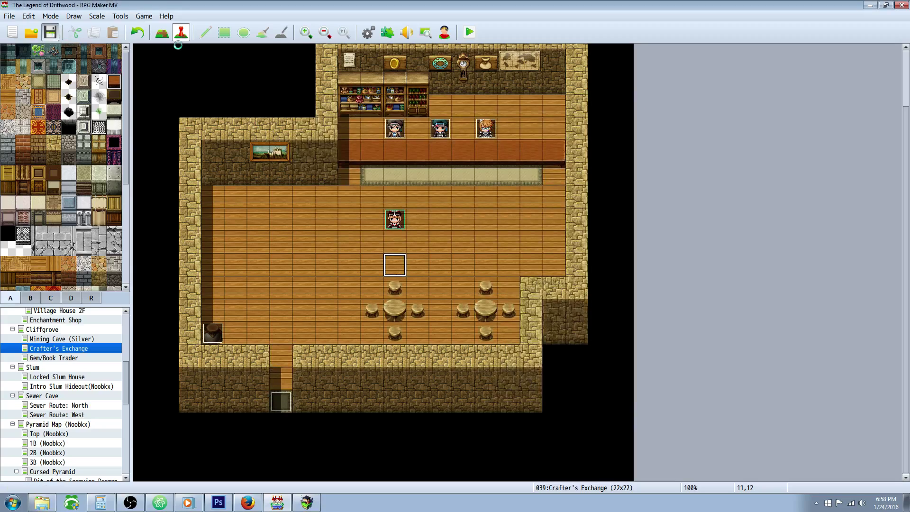